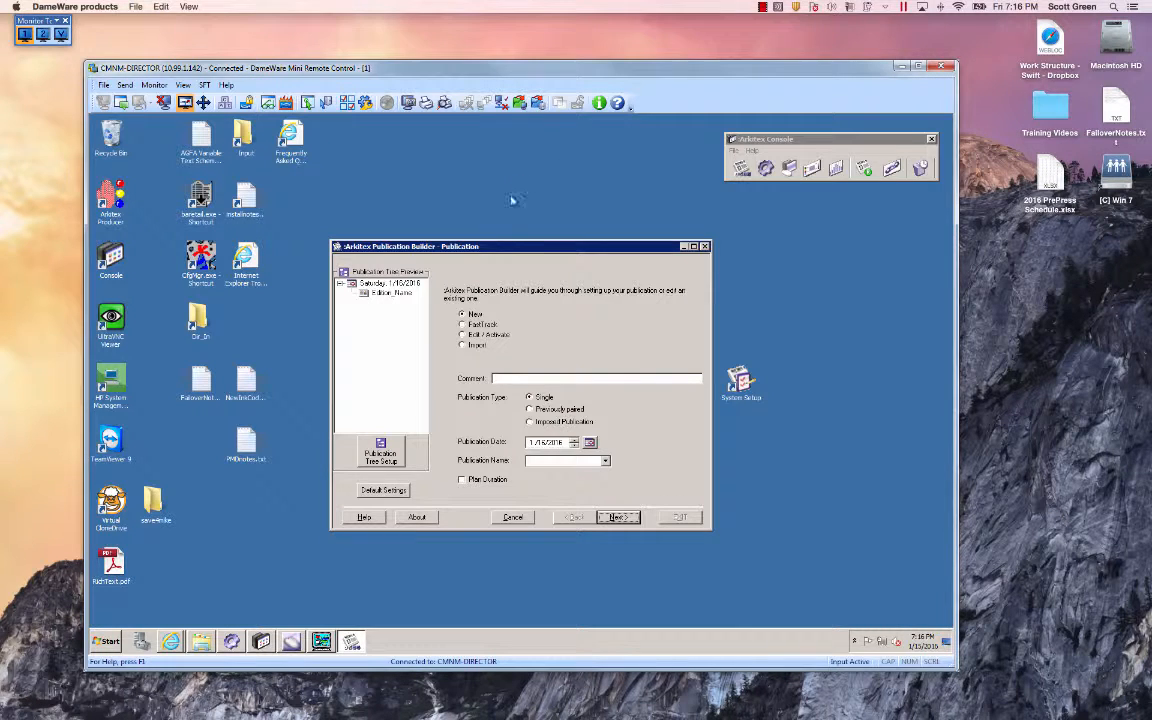
# Switch the publication builder to Edit / Activate mode and open the configuration file browser.
pyautogui.moveTo(489, 255); pyautogui.dragTo(471, 151)
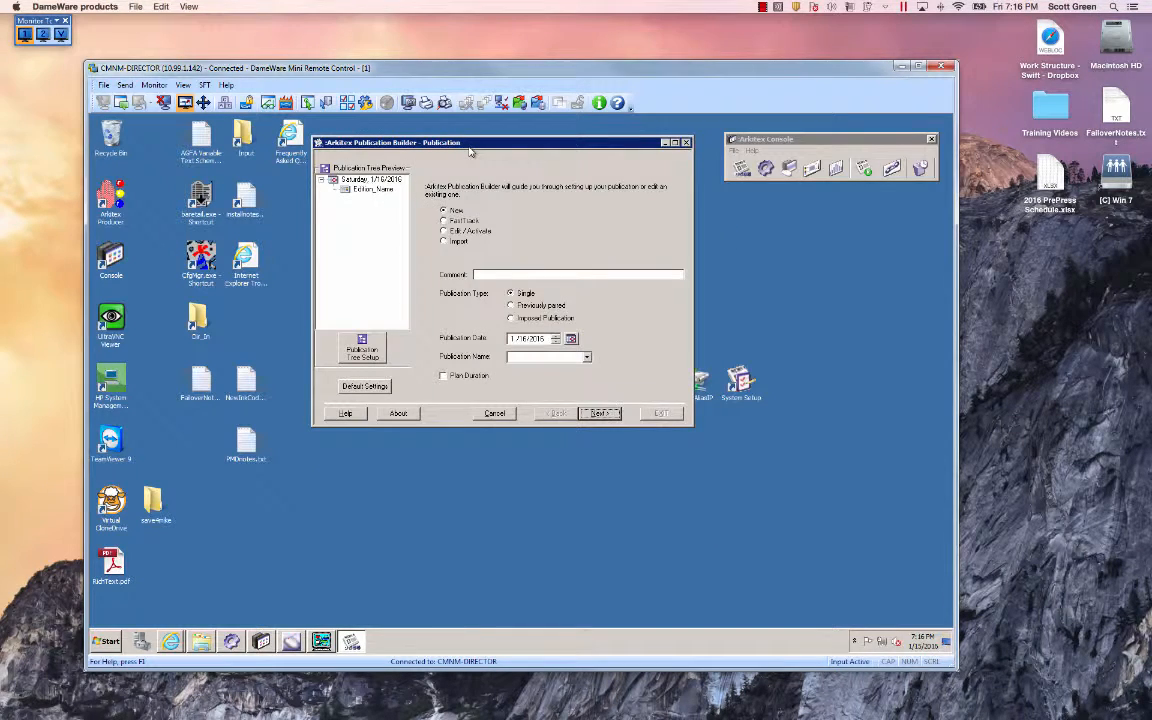
pyautogui.click(443, 231)
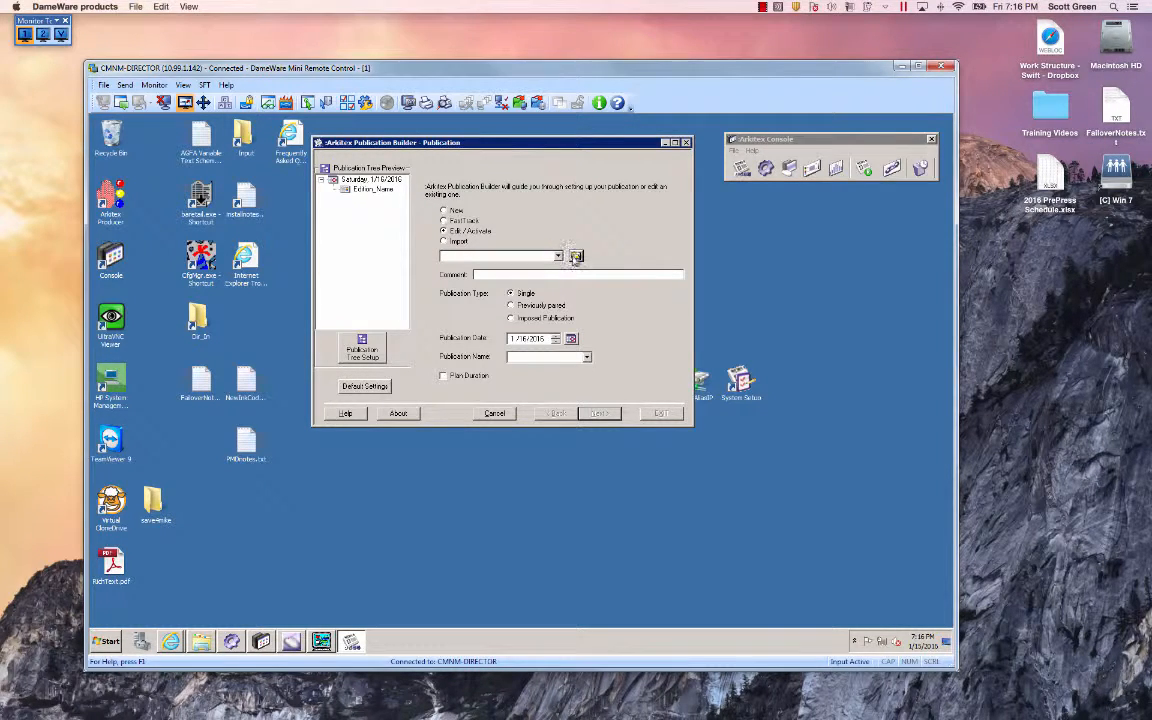
pyautogui.click(576, 257)
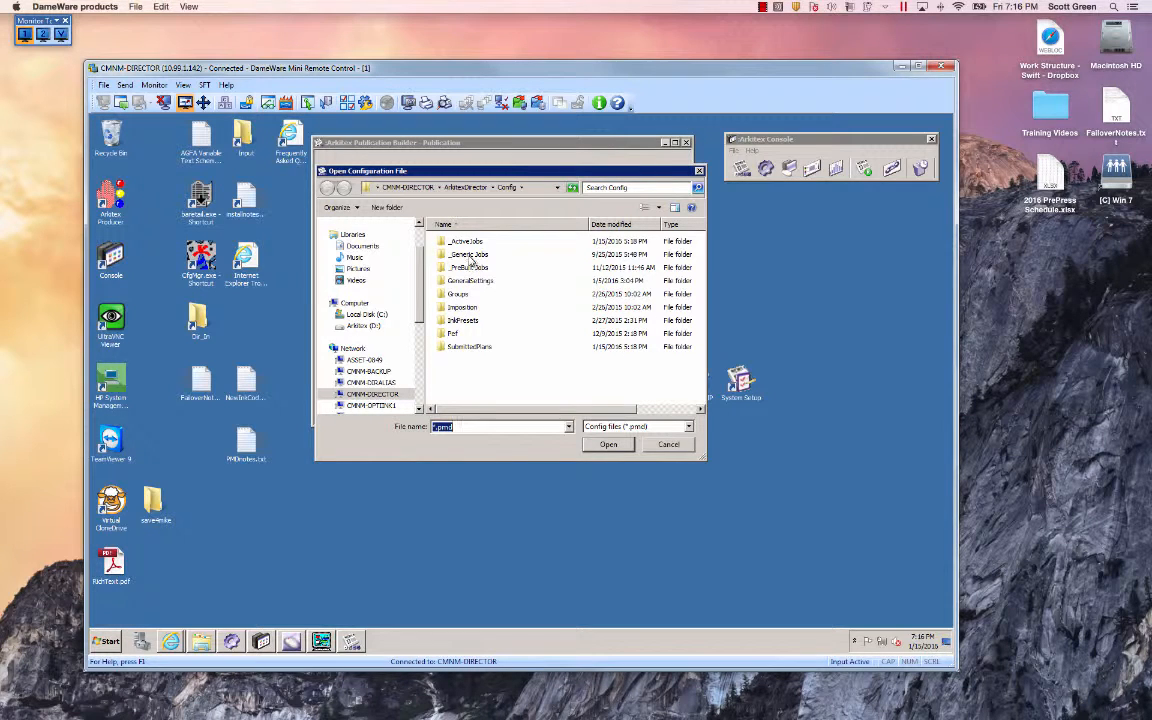
# Browse the template subfolders inside the _Generic Jobs configuration folder.
pyautogui.doubleClick(470, 256)
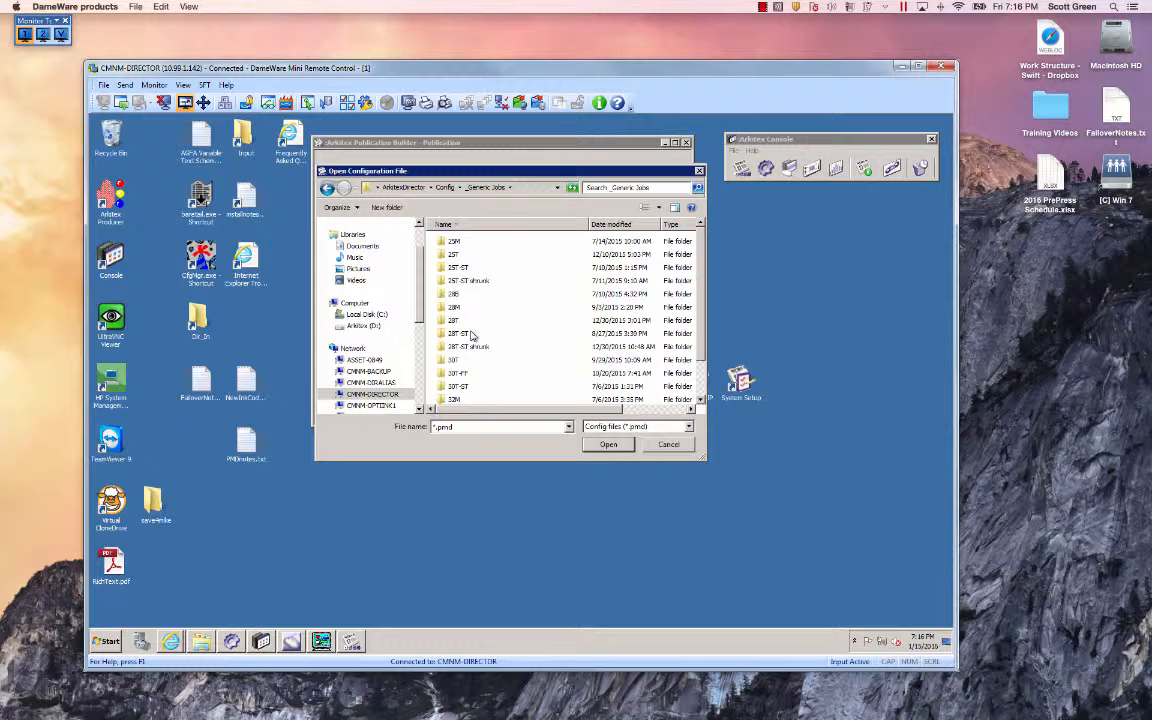
pyautogui.click(455, 242)
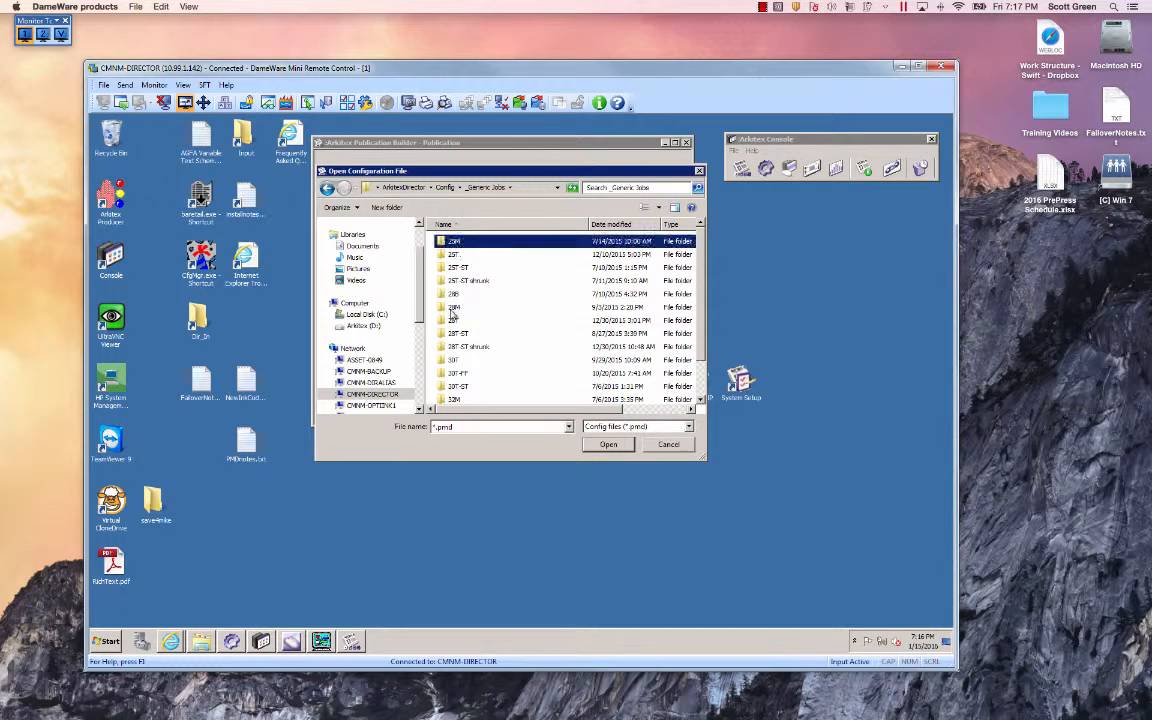
pyautogui.click(457, 255)
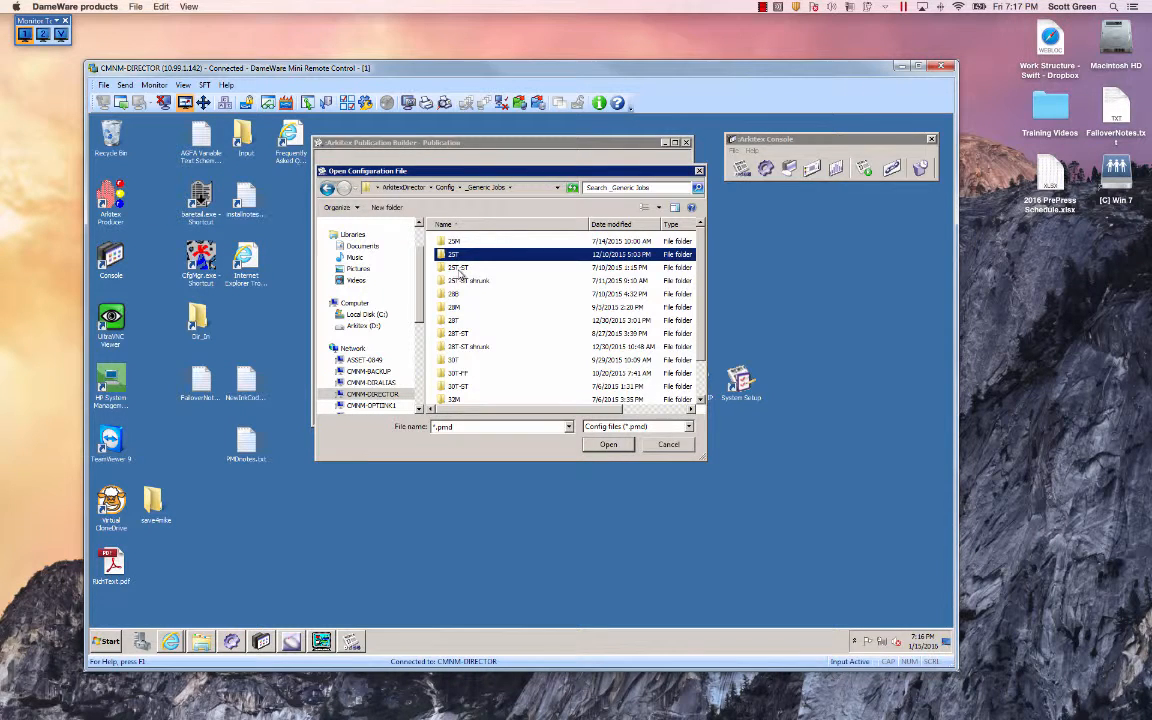
pyautogui.click(460, 269)
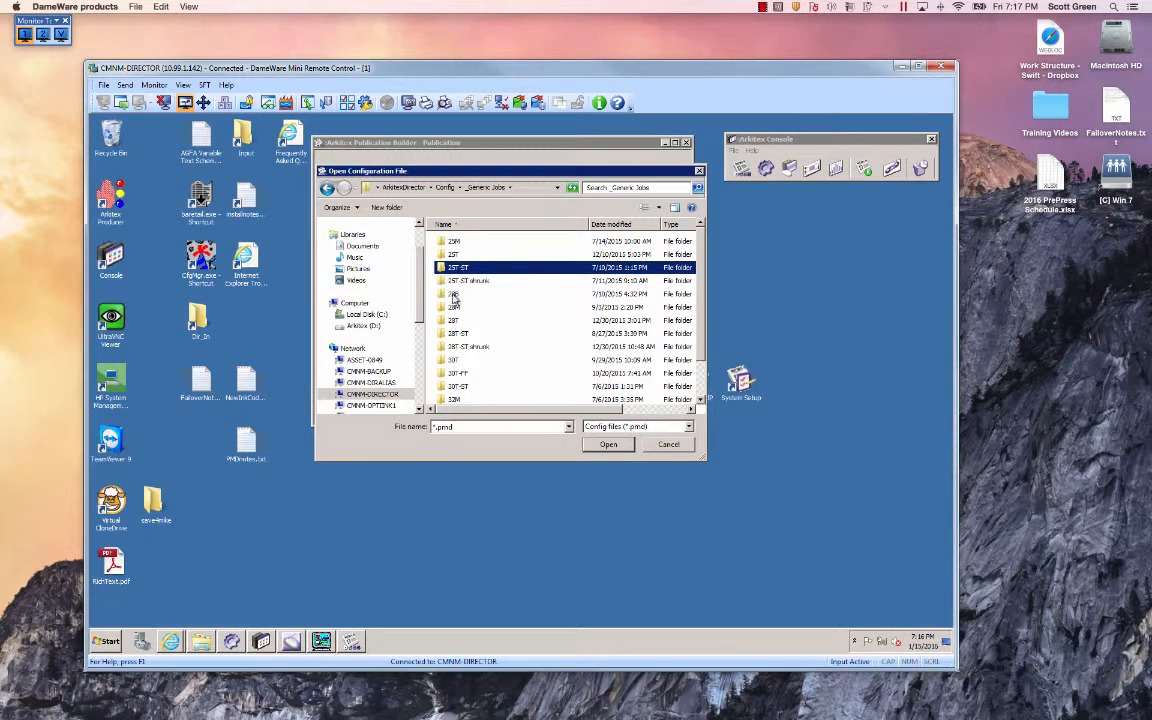
pyautogui.click(447, 294)
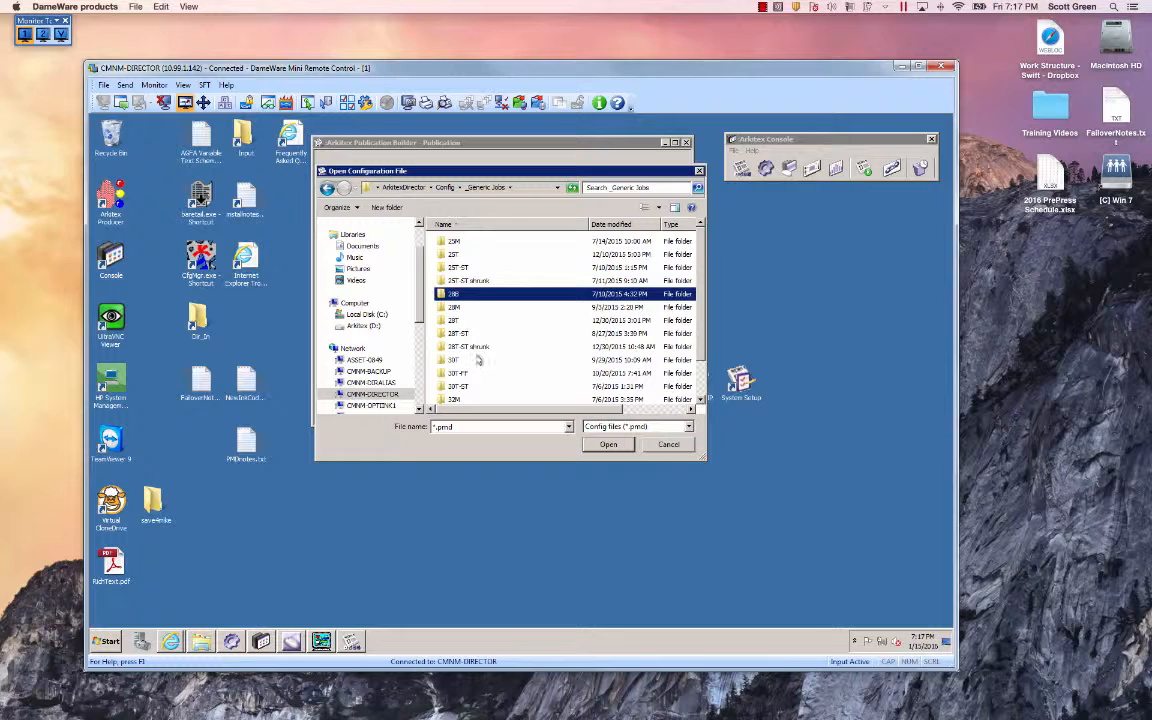
pyautogui.scroll(-1, 431, 322)
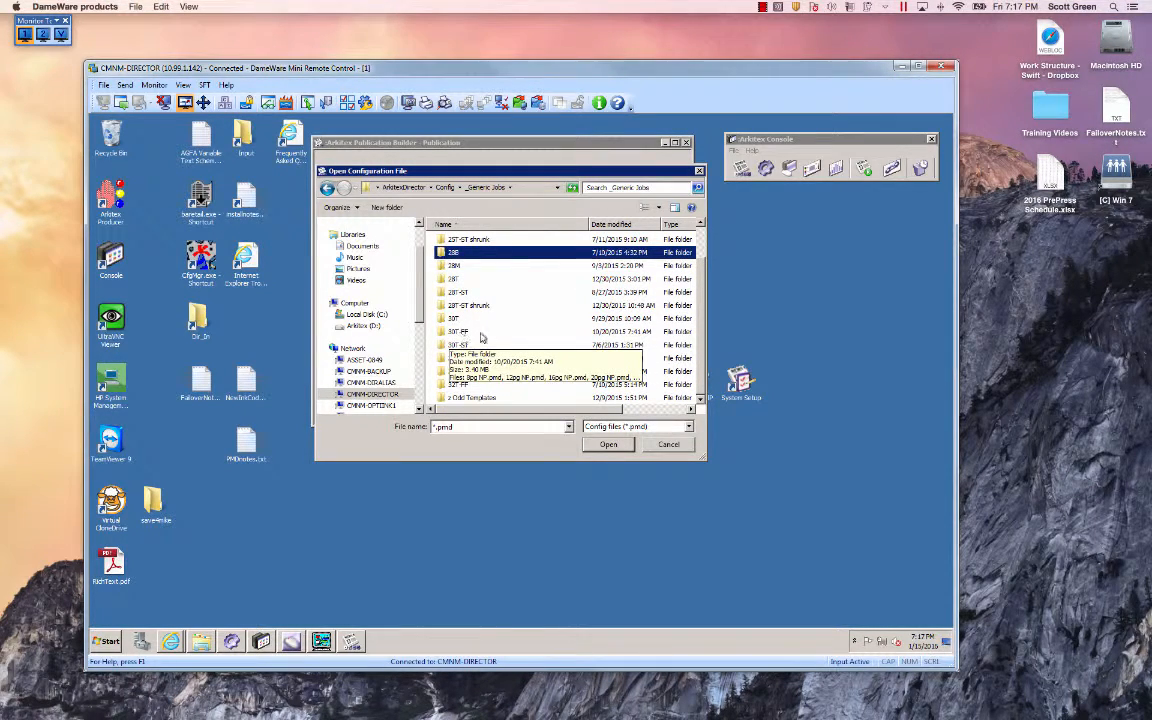
pyautogui.click(455, 318)
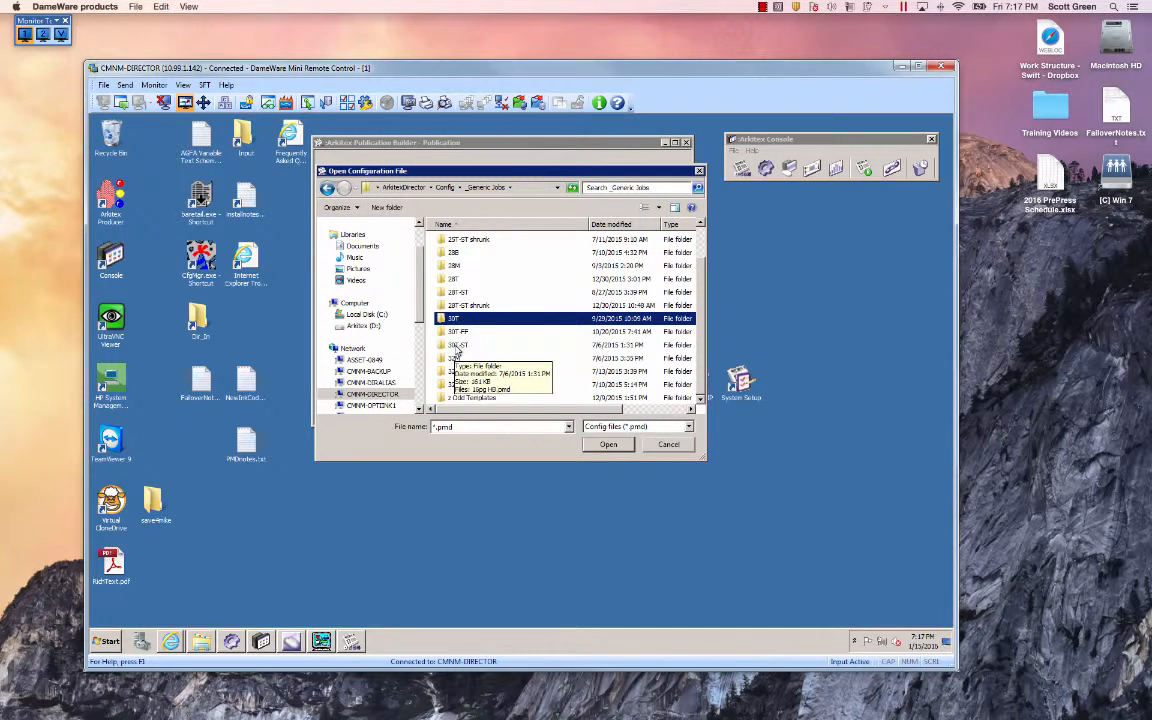
# Open the 16pg NP.pmd configuration from the 30T folder.
pyautogui.doubleClick(451, 319)
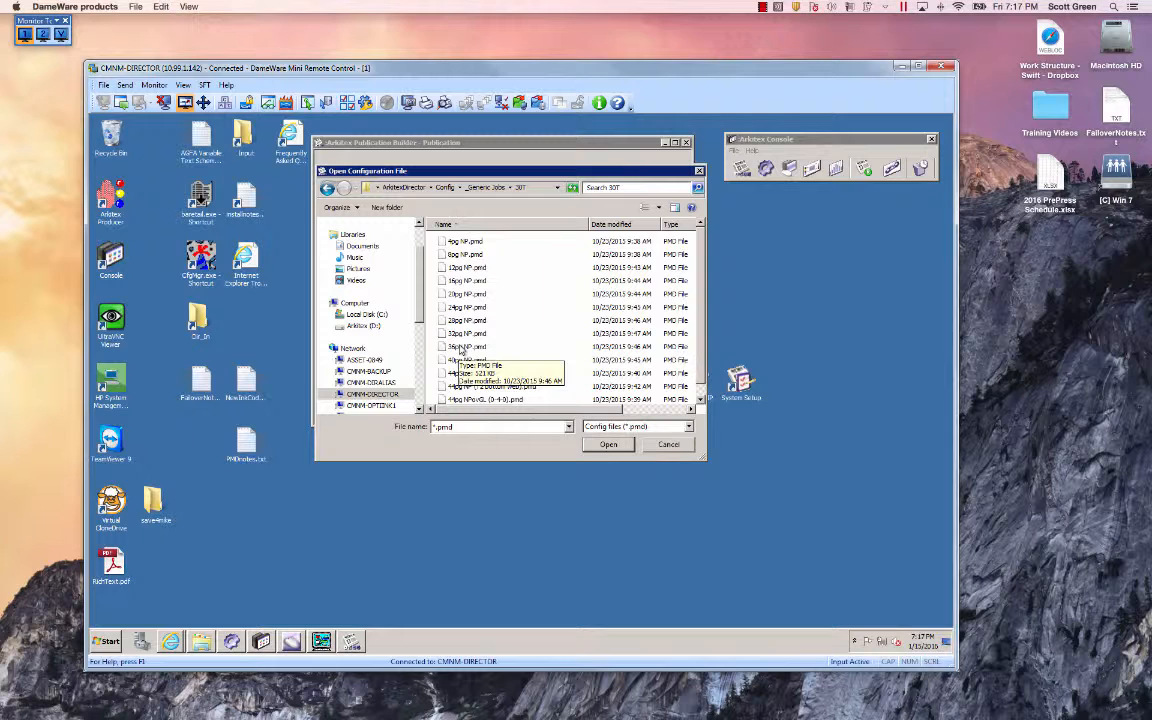
pyautogui.click(463, 281)
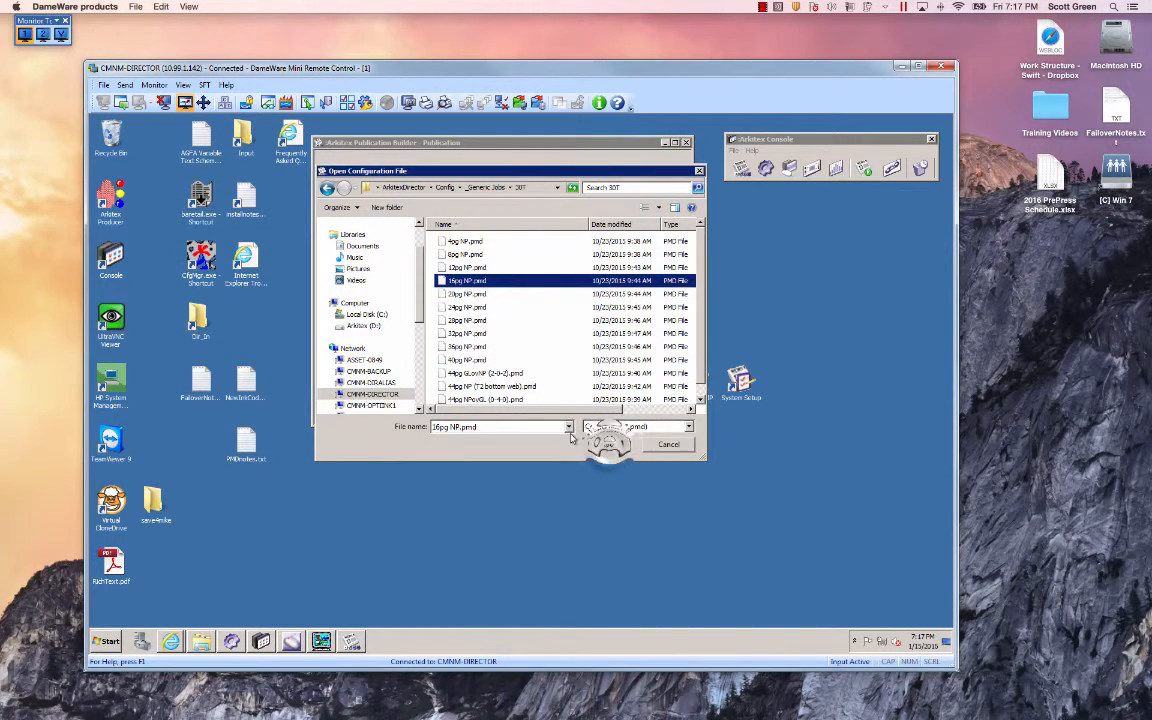
pyautogui.click(607, 443)
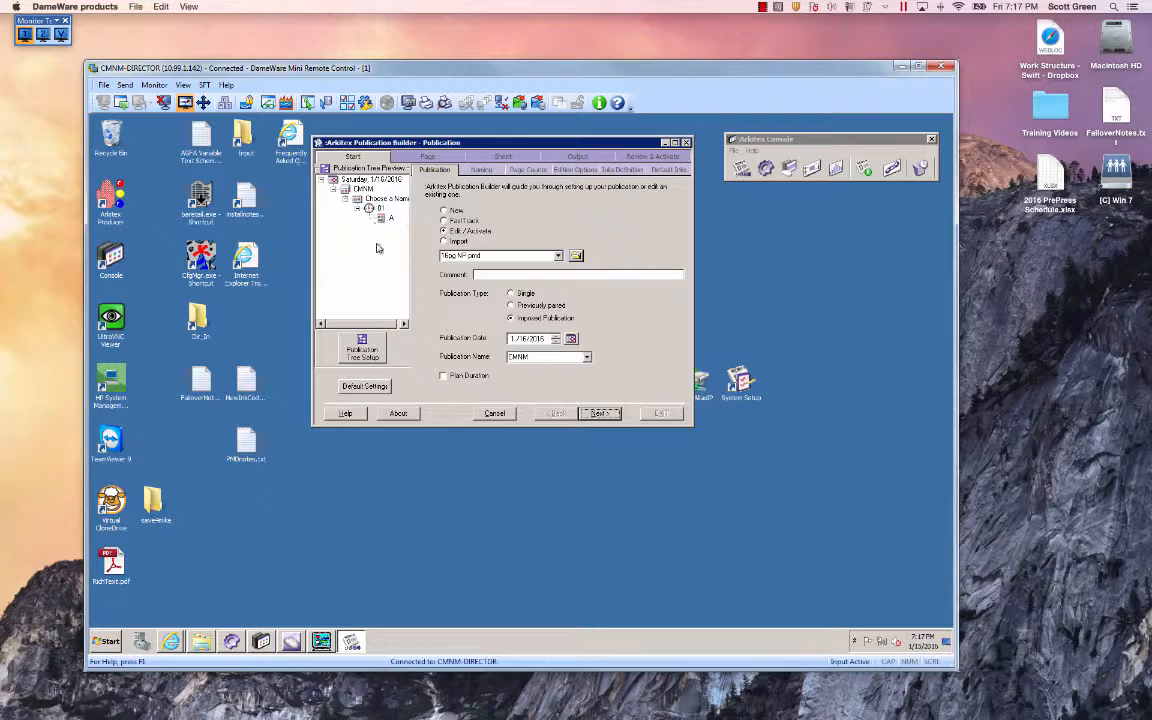
# In Publication Tree Setup, select edition VDN_Vail Daily with zone 01 and section A instead of Choose a Name.
pyautogui.click(363, 345)
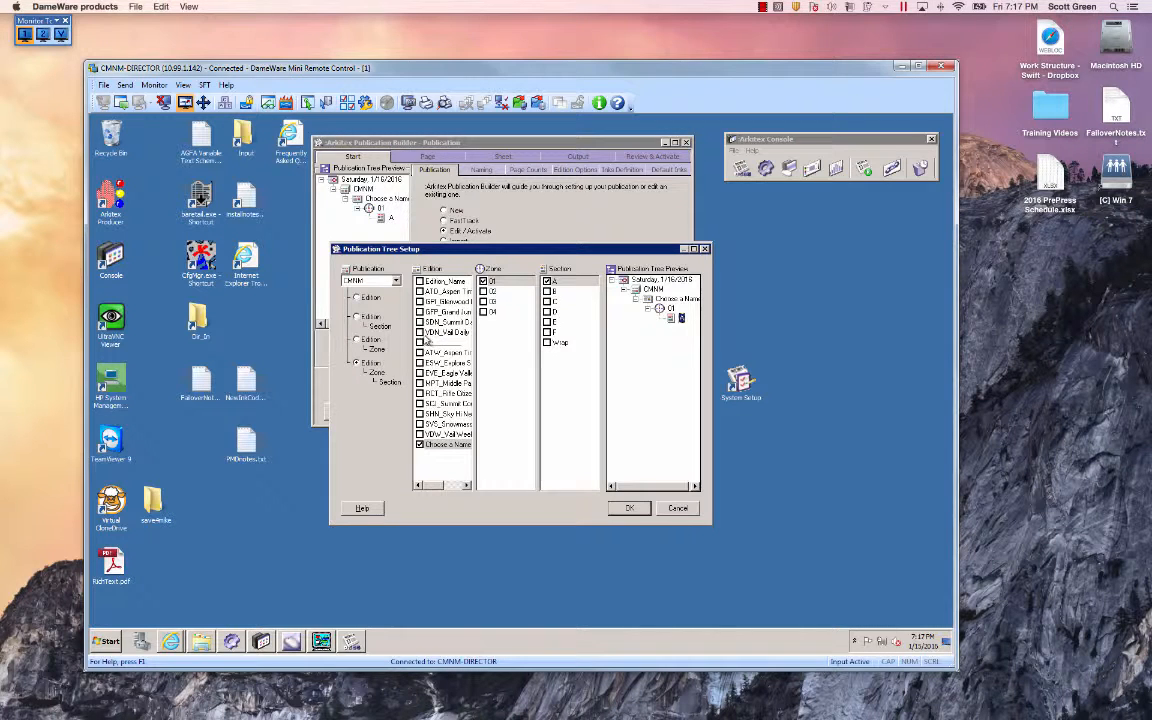
pyautogui.click(421, 333)
pyautogui.click(420, 444)
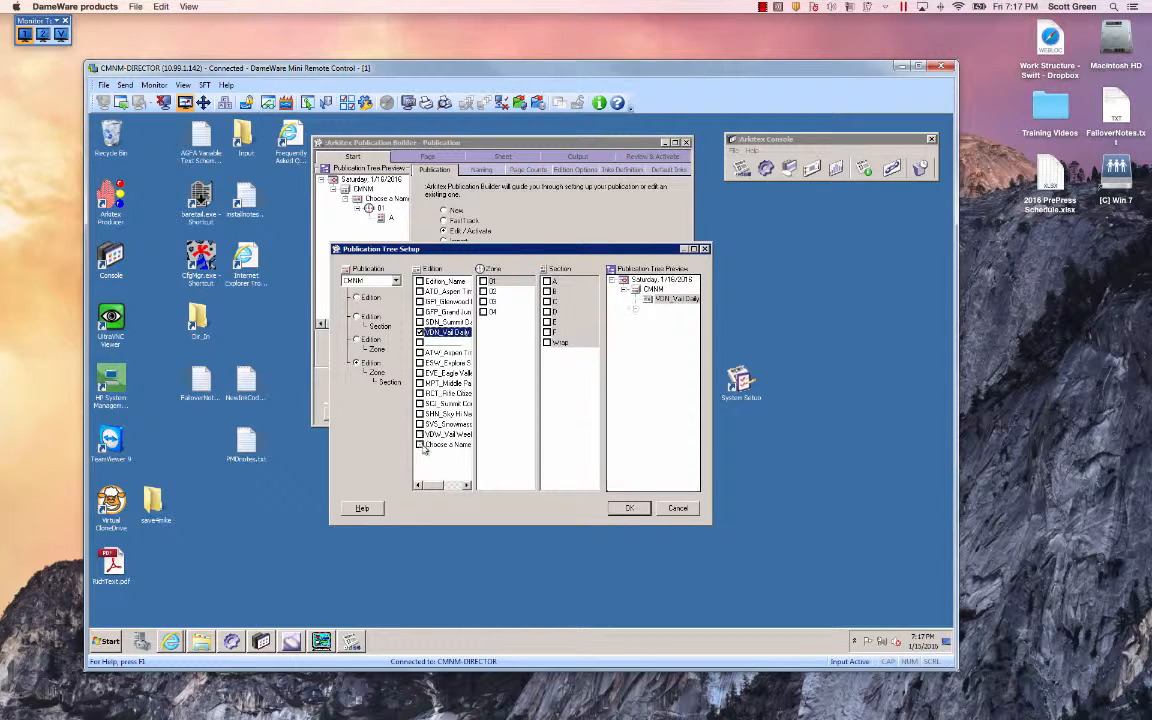
pyautogui.click(484, 281)
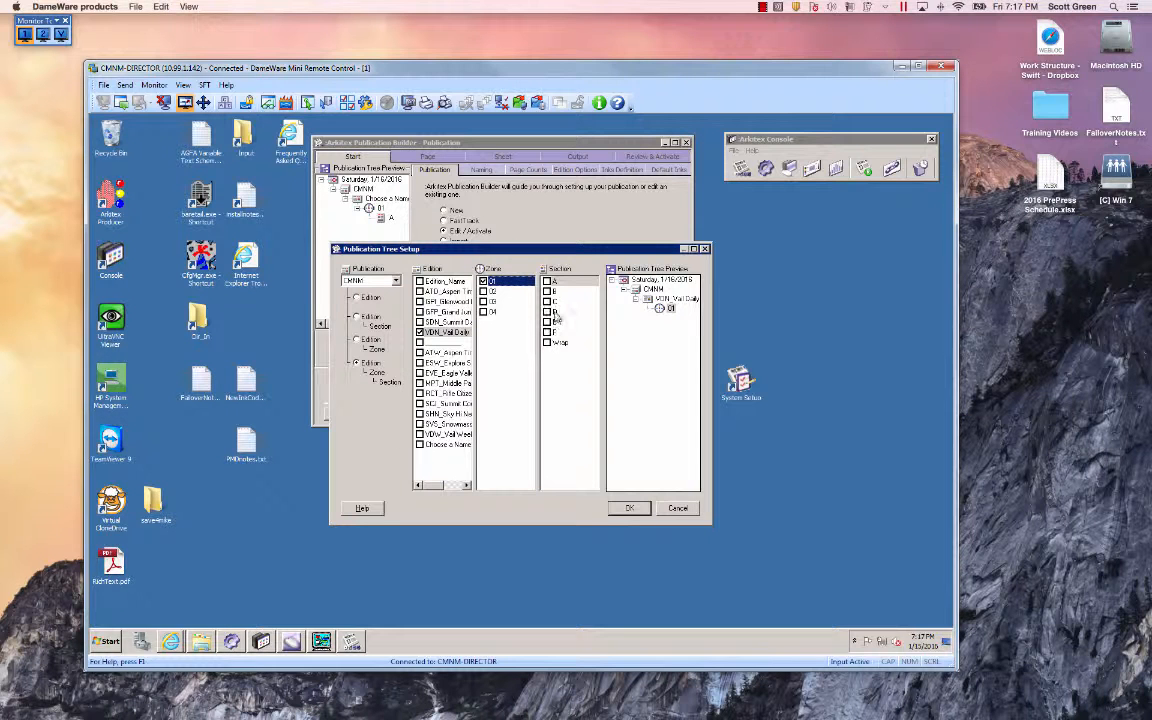
pyautogui.click(547, 281)
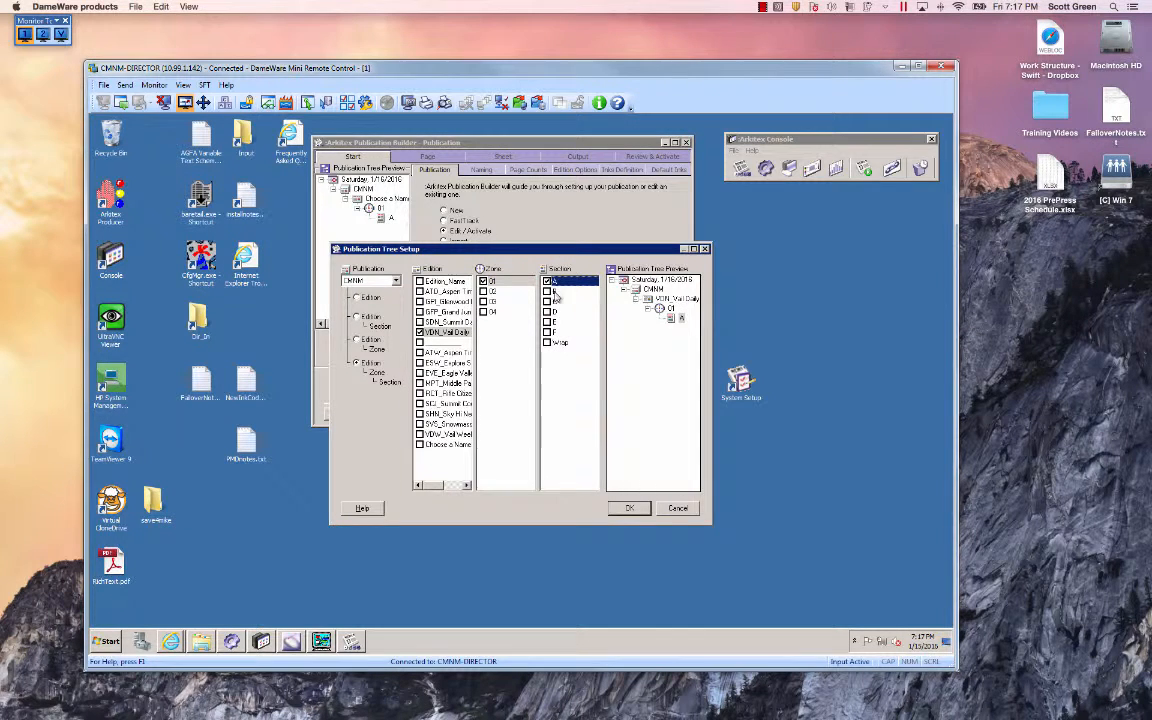
pyautogui.click(629, 508)
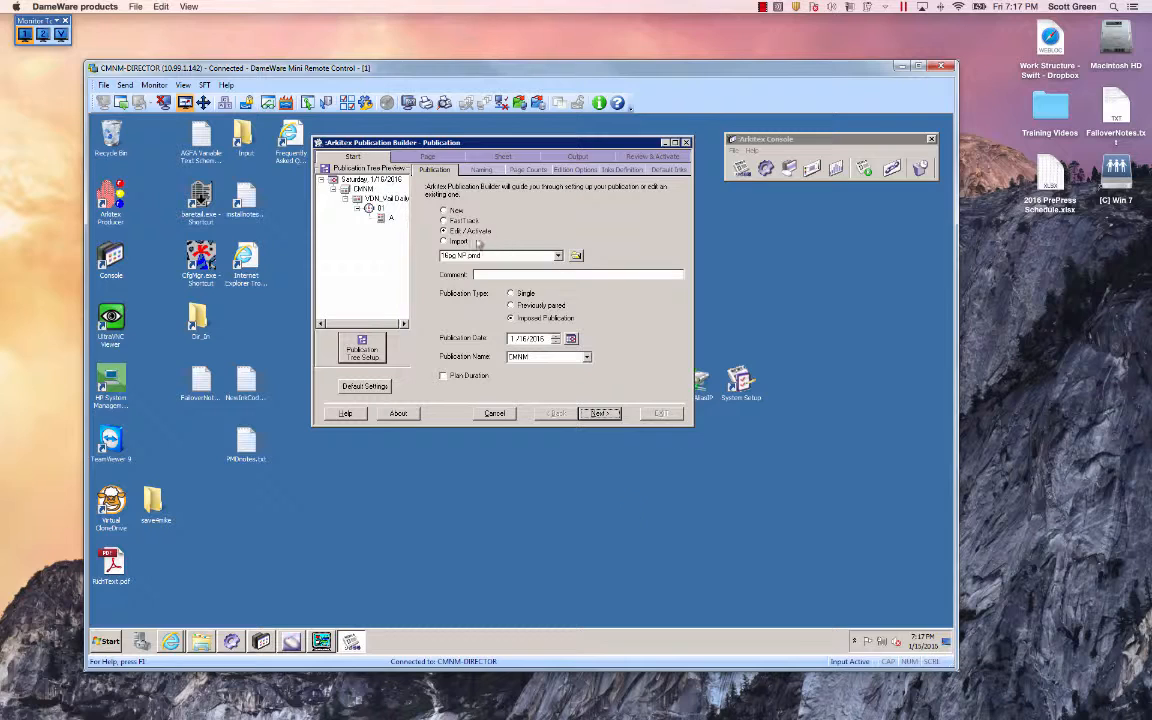
# Set the publication date to 1/19/2016 and move on to the Naming settings.
pyautogui.click(518, 338)
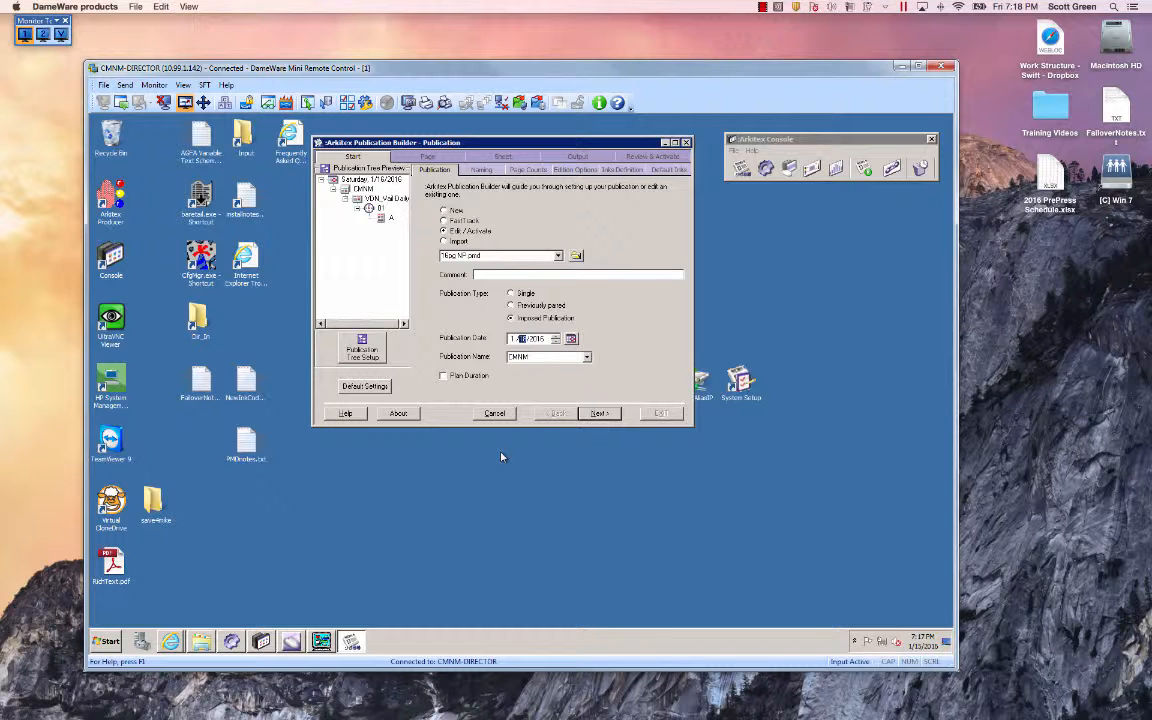
pyautogui.click(478, 174)
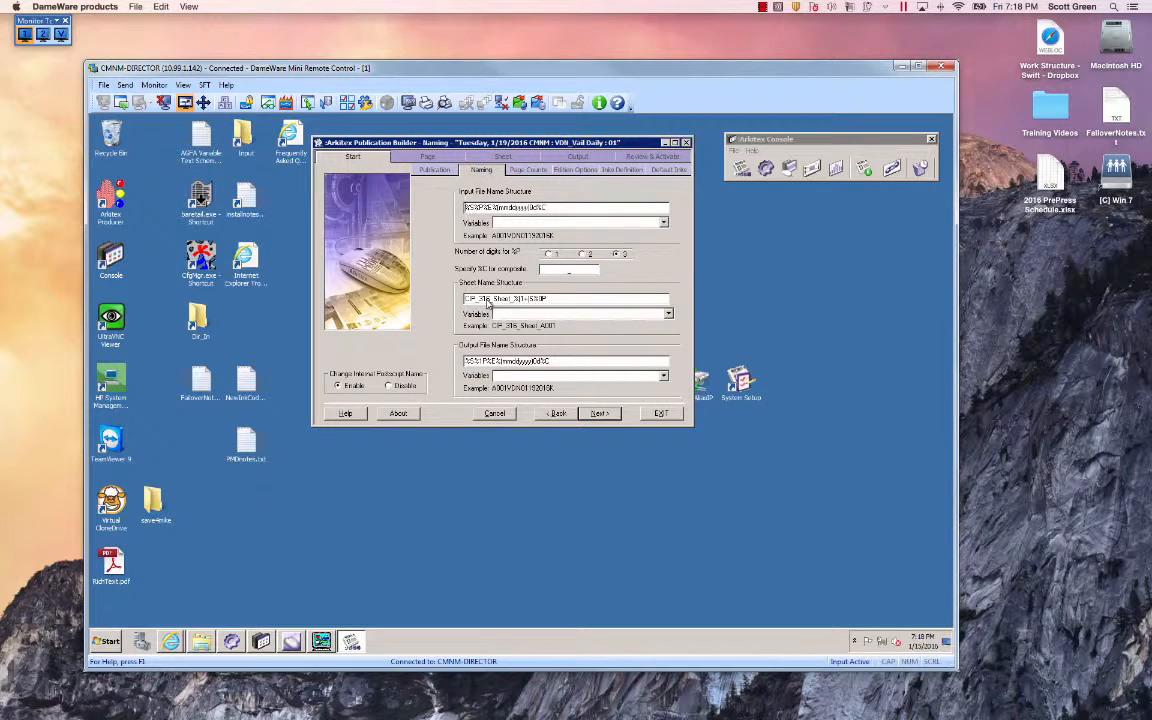
# Review the Page Counts settings and go to the page Colors settings.
pyautogui.click(522, 169)
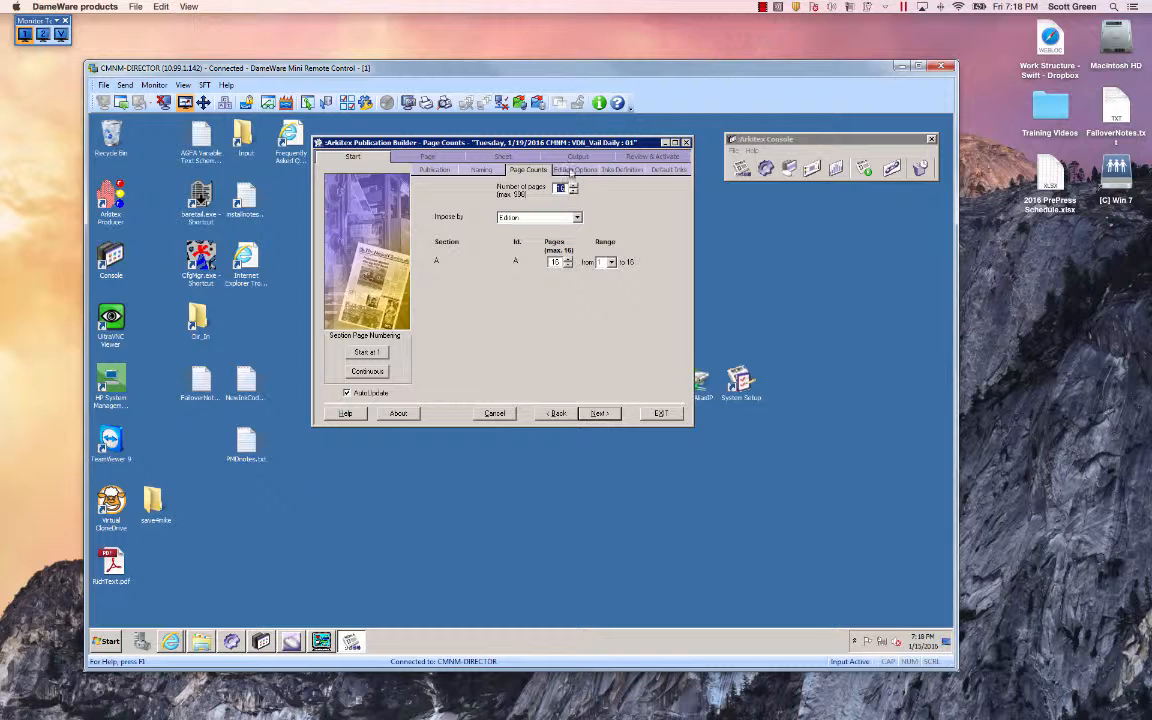
pyautogui.click(438, 155)
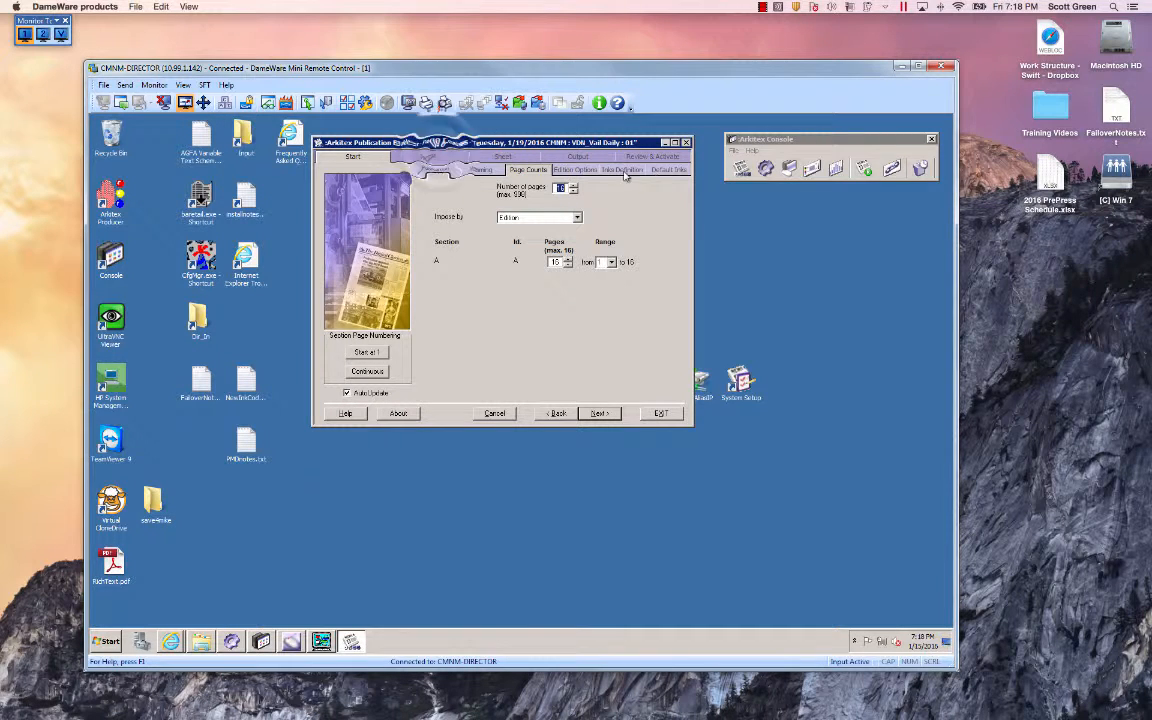
pyautogui.click(438, 155)
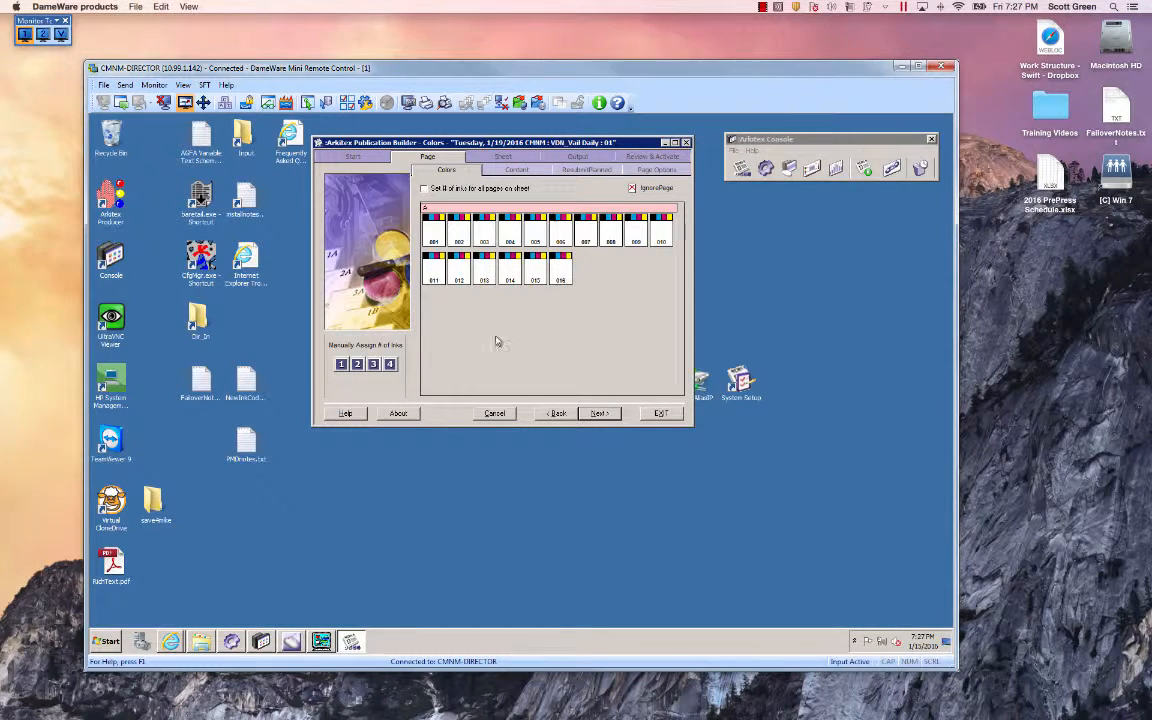
# Manually assign one ink to pages 015 and 016.
pyautogui.click(341, 364)
pyautogui.click(560, 275)
pyautogui.click(535, 275)
# Reassign four inks to pages 015 and 016.
pyautogui.click(390, 365)
pyautogui.click(535, 270)
pyautogui.click(560, 270)
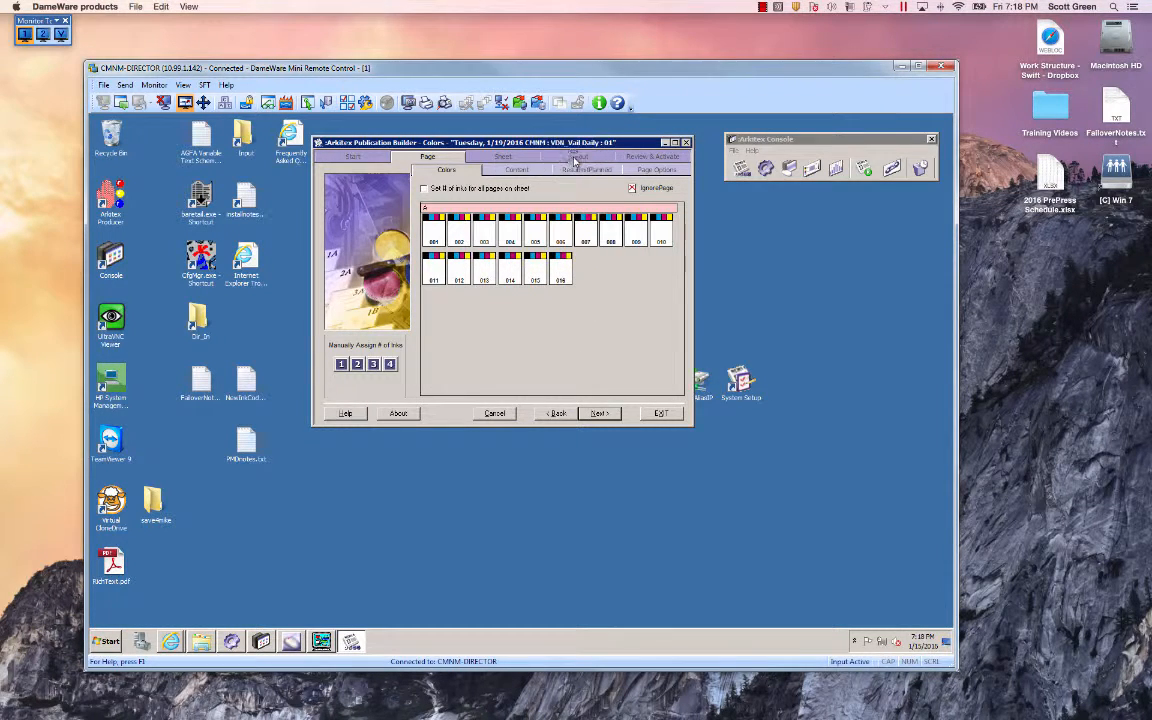
# Open the Impose Sheets view from the Output imposition settings.
pyautogui.click(576, 158)
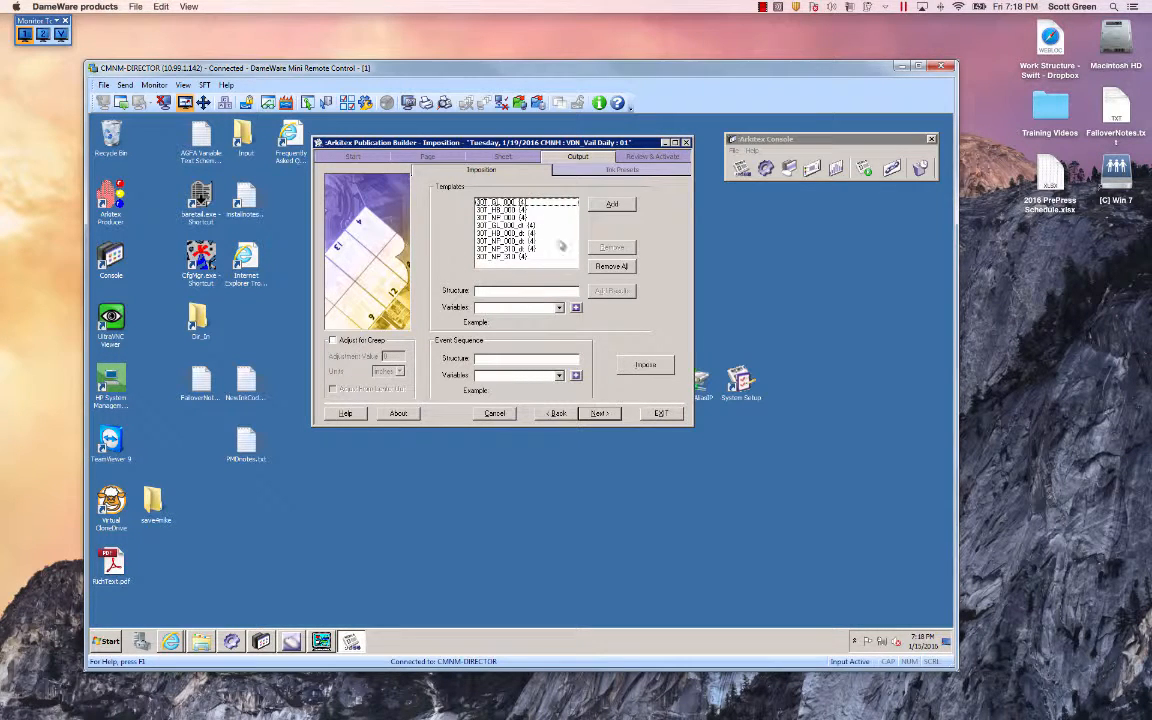
pyautogui.click(645, 364)
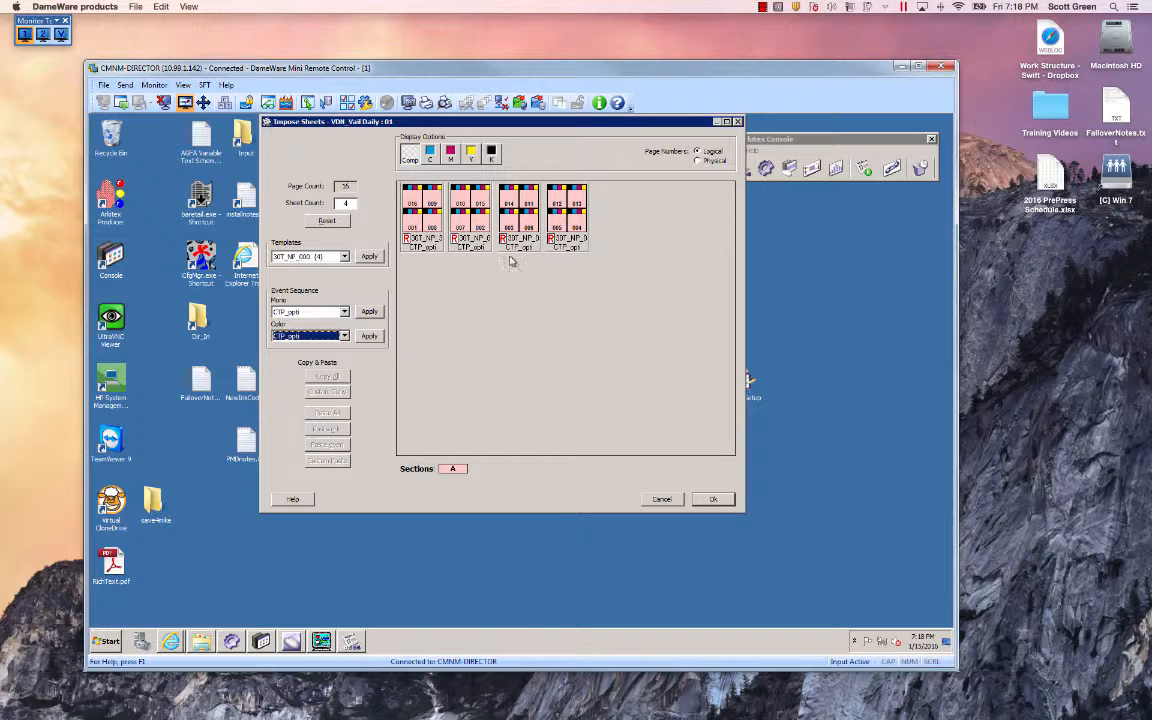
# Inspect the Plate event sequence choices and the sheet's template context menu.
pyautogui.click(305, 312)
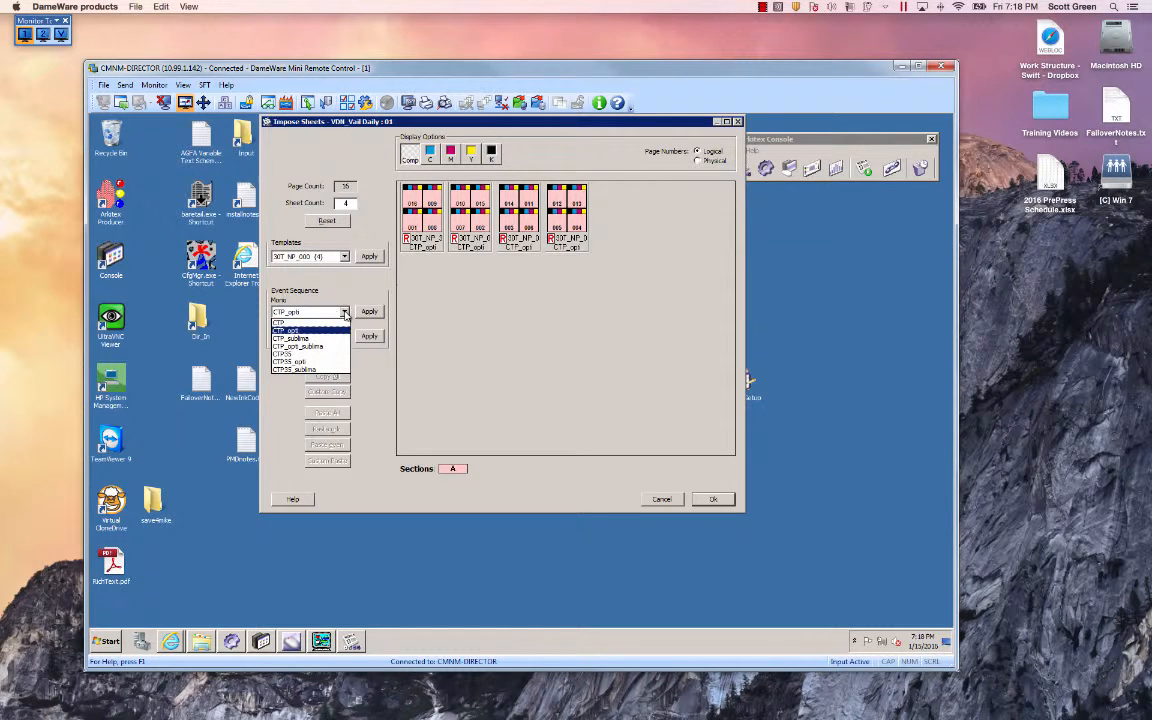
pyautogui.click(468, 331)
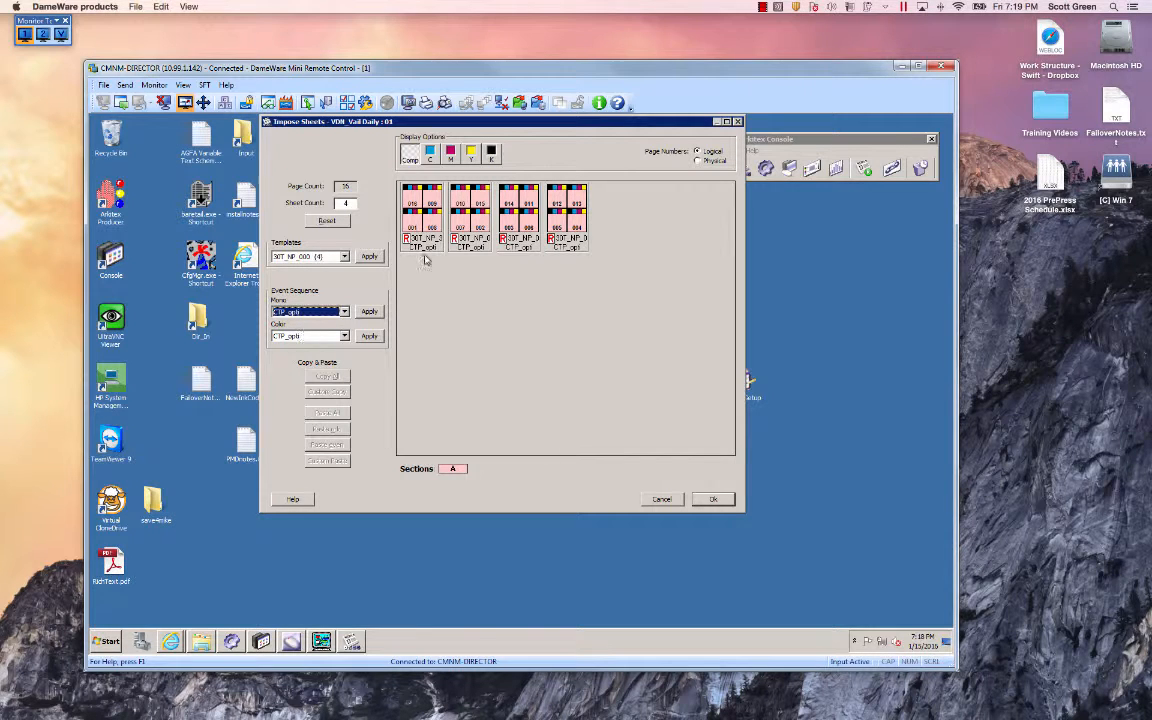
pyautogui.rightClick(474, 249)
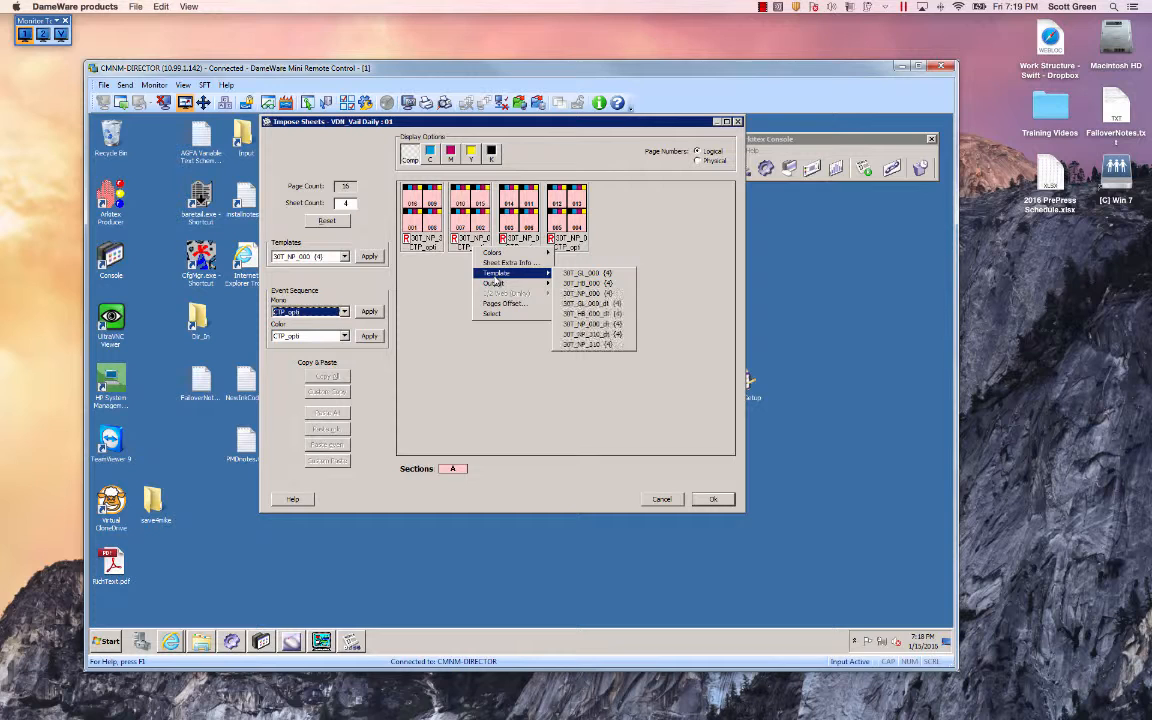
pyautogui.moveTo(495, 285)
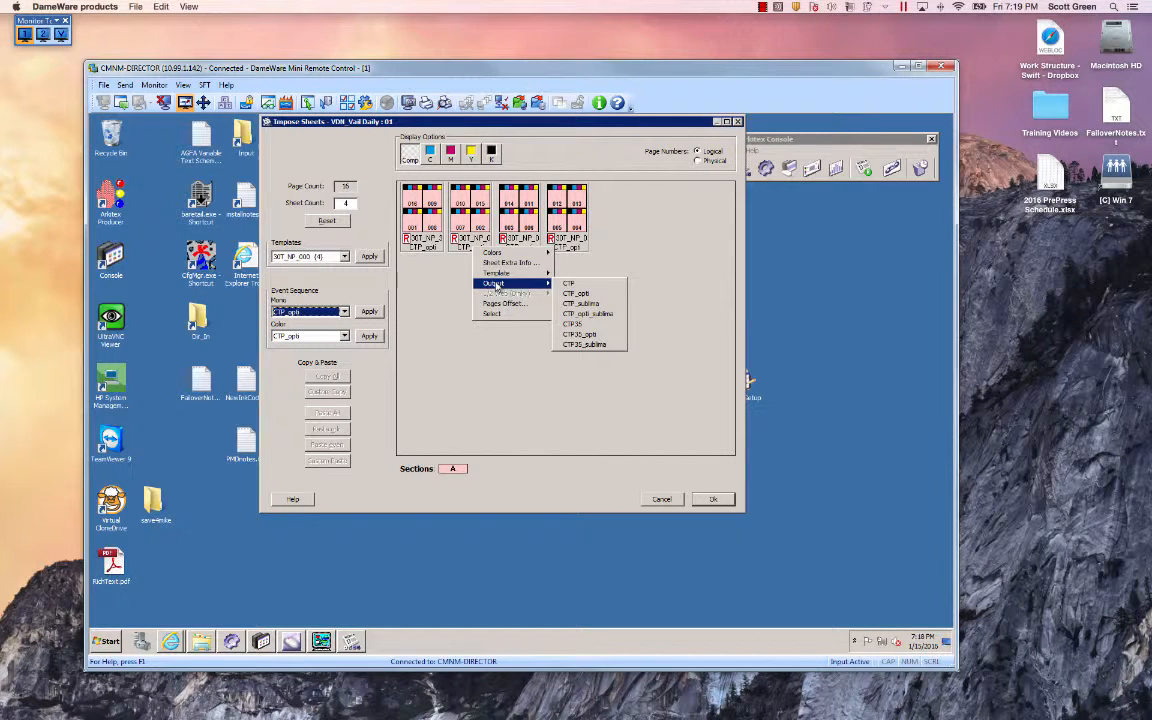
pyautogui.click(420, 312)
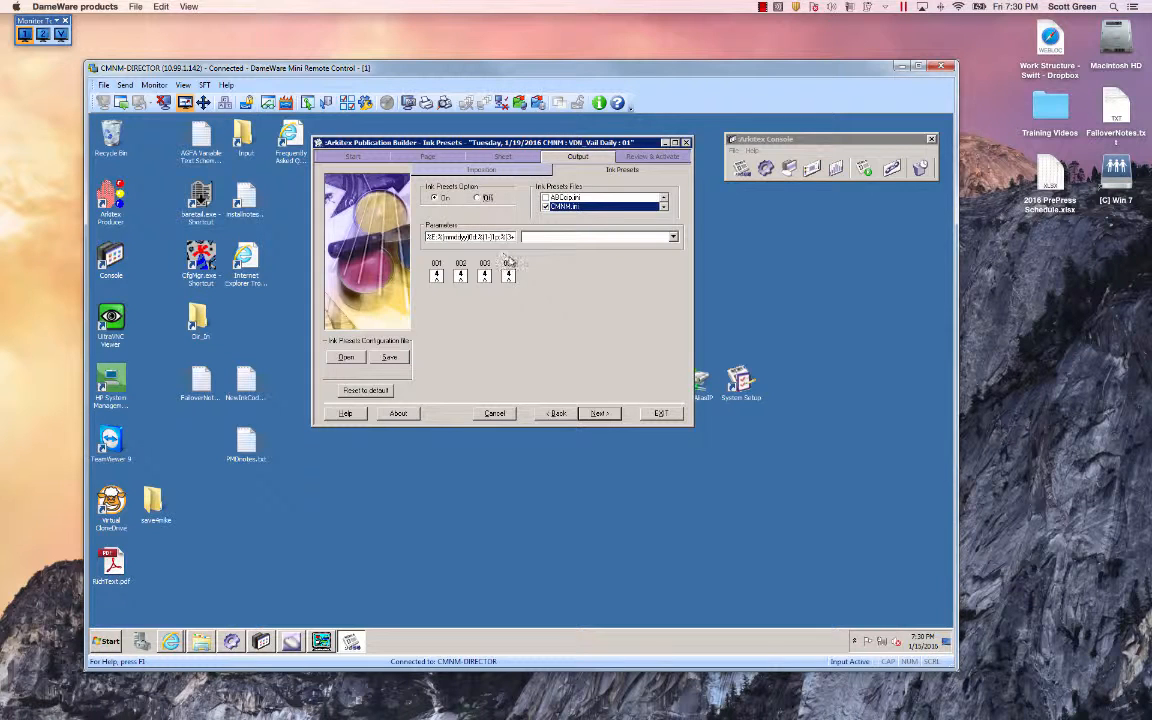
# Review the Page, Start, Output and Ink Presets settings of the publication.
pyautogui.click(395, 157)
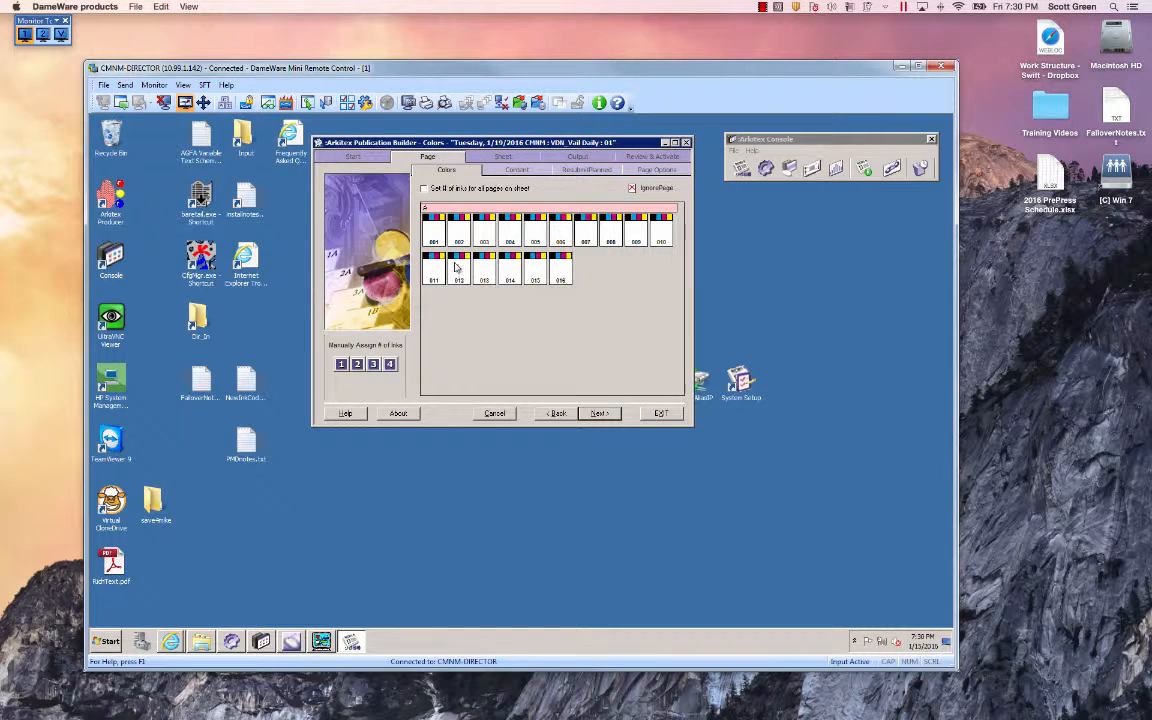
pyautogui.click(353, 157)
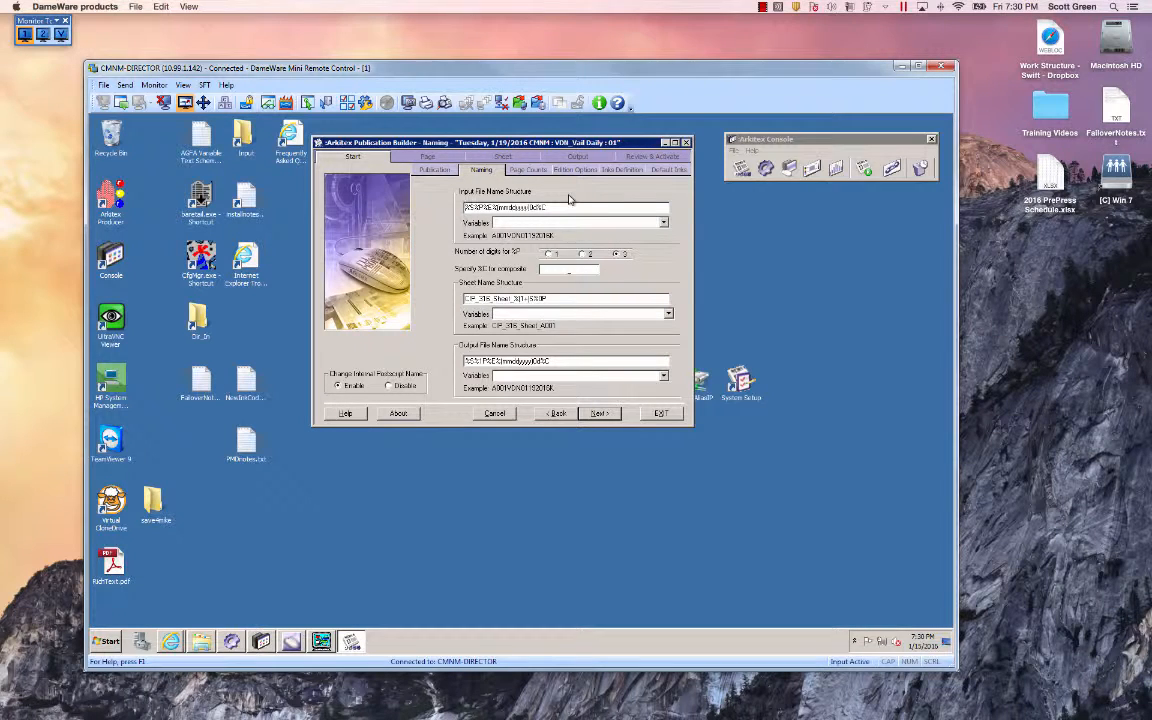
pyautogui.click(588, 160)
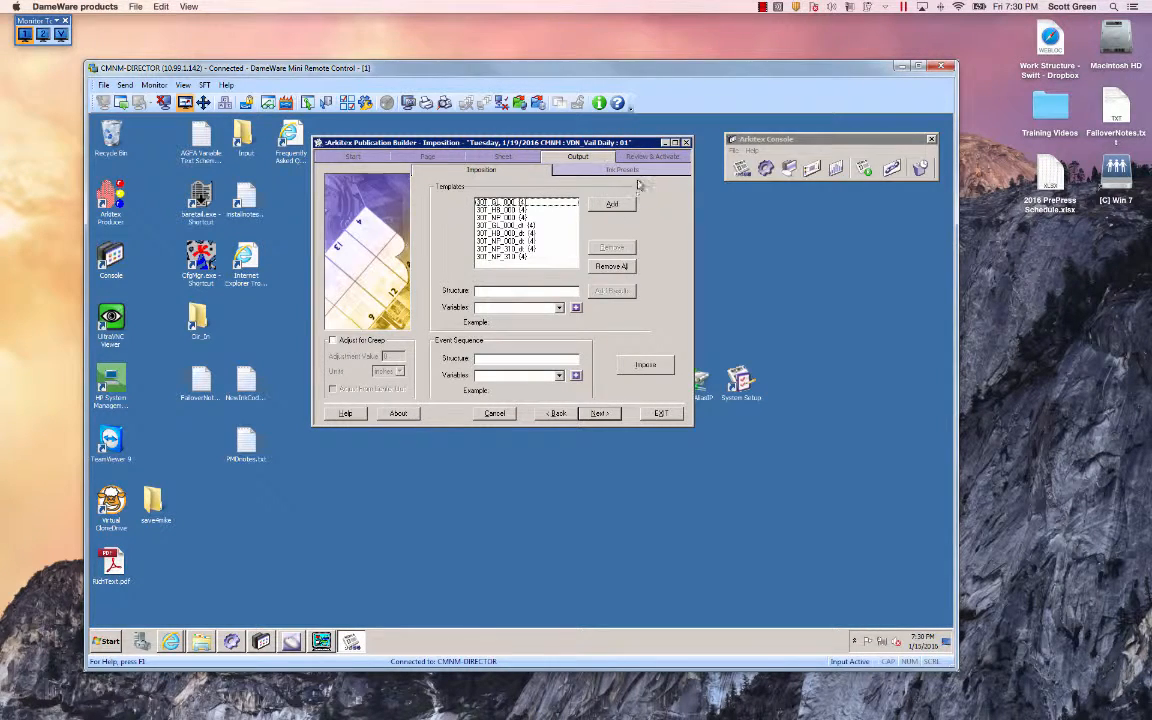
pyautogui.click(585, 170)
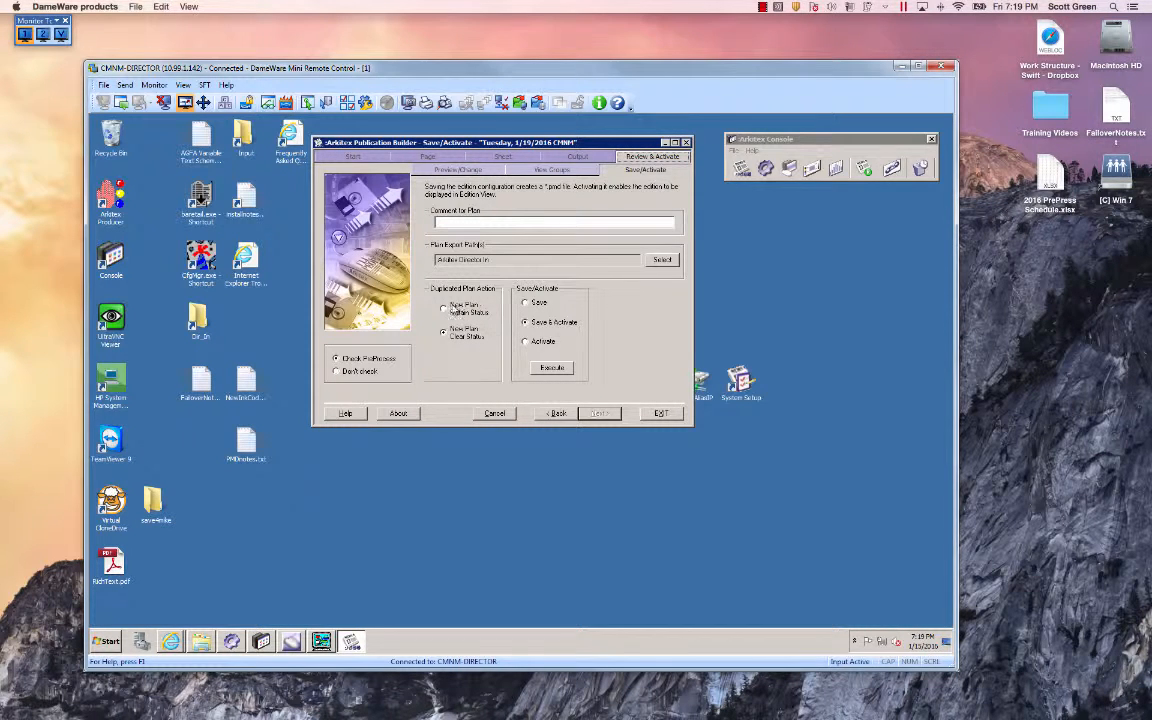
# Set the duplicated plan action to New Plan Clear Status.
pyautogui.click(444, 310)
pyautogui.click(442, 334)
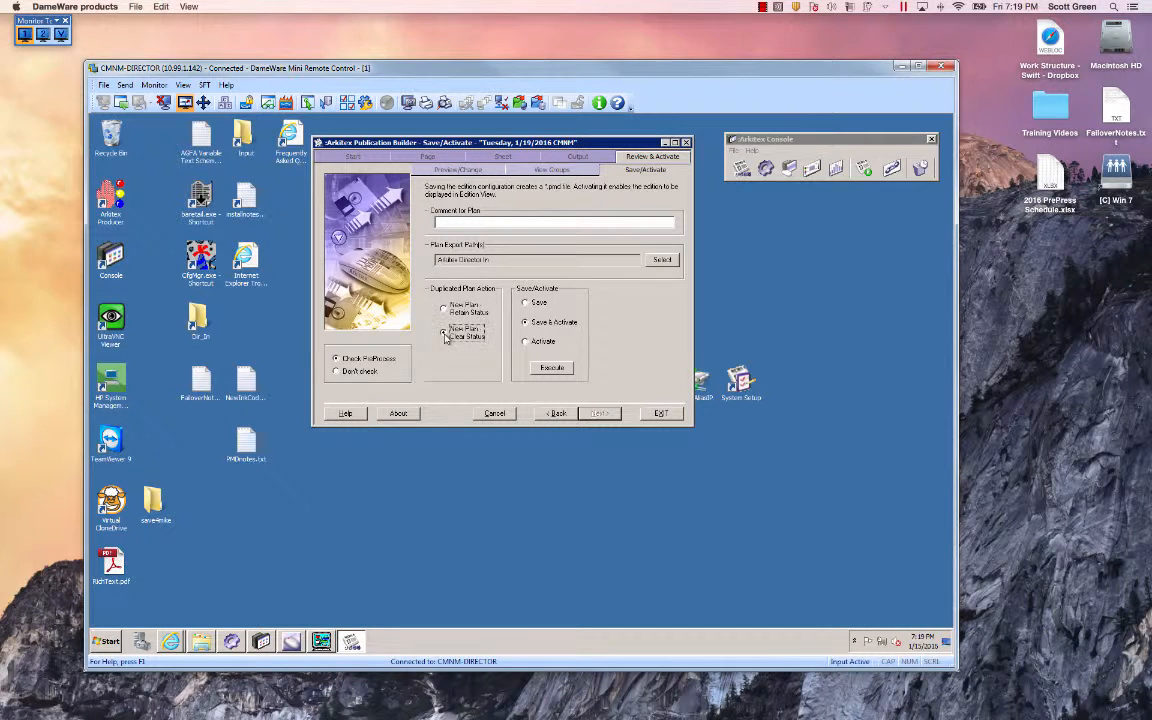
# Execute the Save & Activate action and open the _ActiveJobs folder in the configuration save location.
pyautogui.click(553, 369)
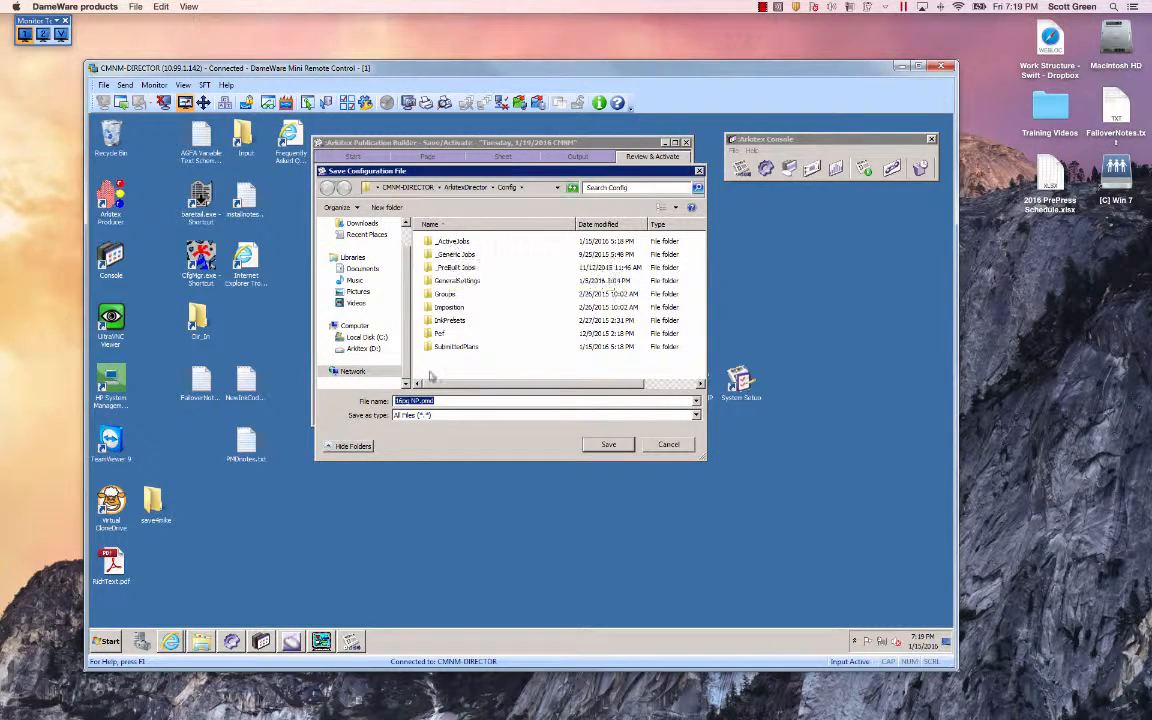
pyautogui.doubleClick(452, 242)
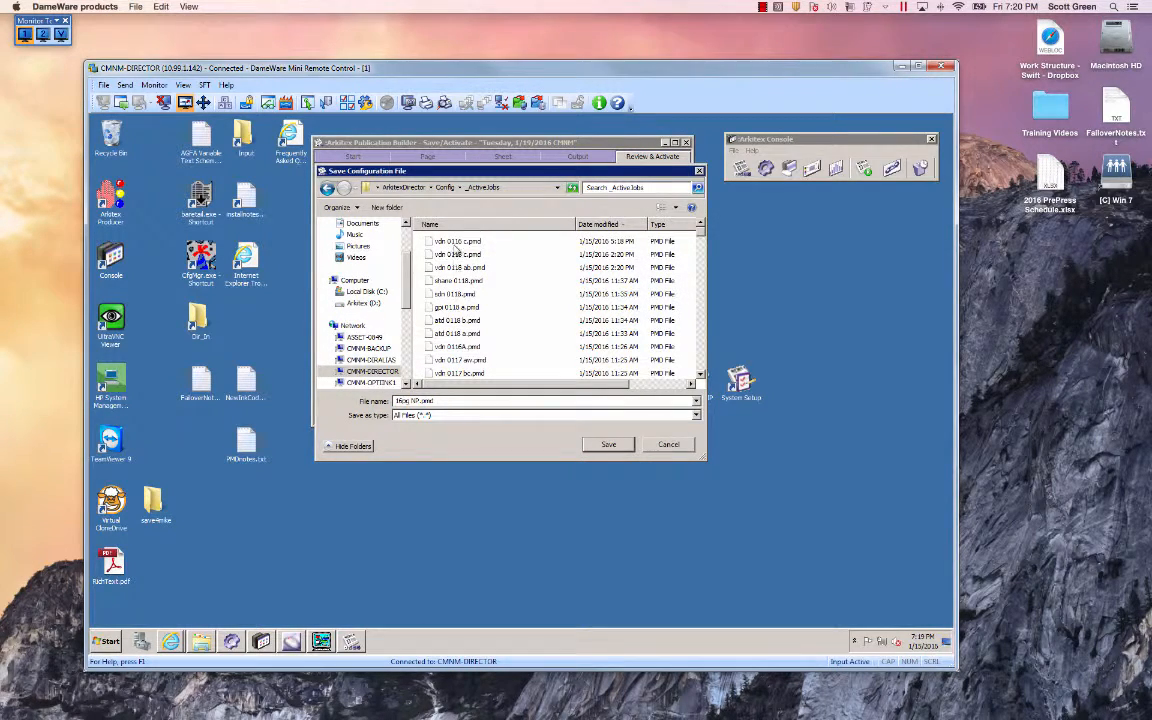
# Base the file name on an existing plan and save the configuration as vdn 0119 a.pmd.
pyautogui.click(457, 242)
pyautogui.click(424, 402)
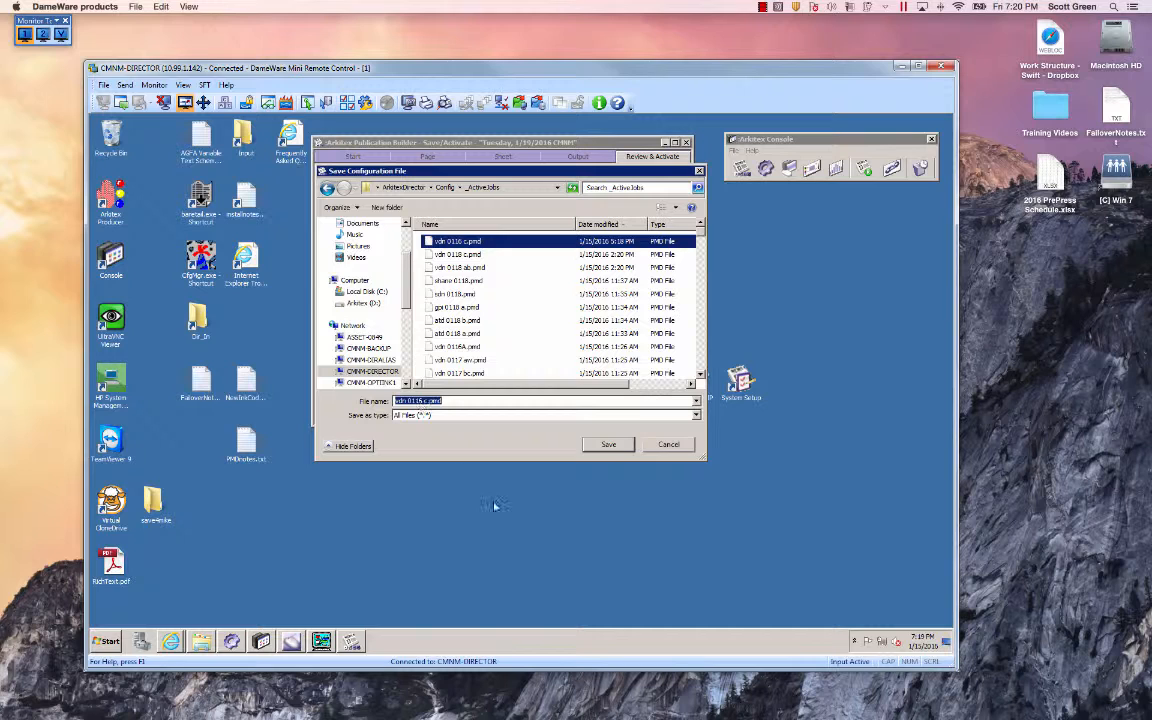
pyautogui.press('Right')
pyautogui.press('Left')
pyautogui.press('Left')
pyautogui.press('Left')
pyautogui.press('Left')
pyautogui.press('BackSpace')
pyautogui.write('a')
pyautogui.press('Left')
pyautogui.press('Left')
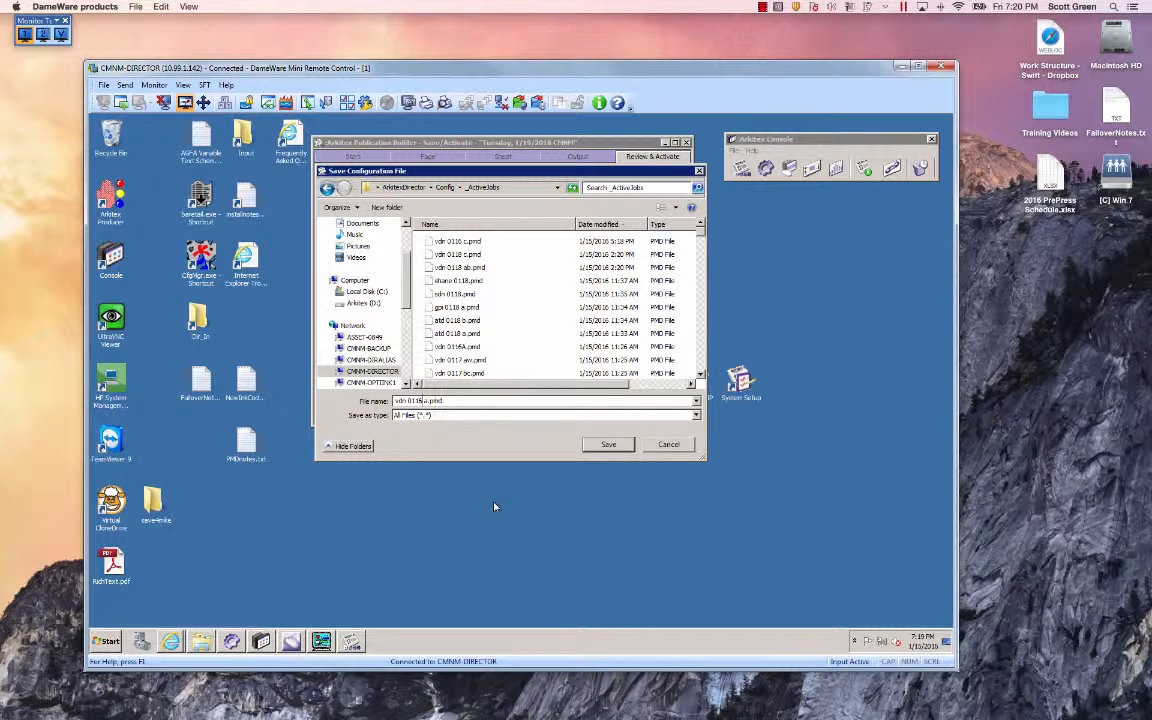
pyautogui.click(608, 444)
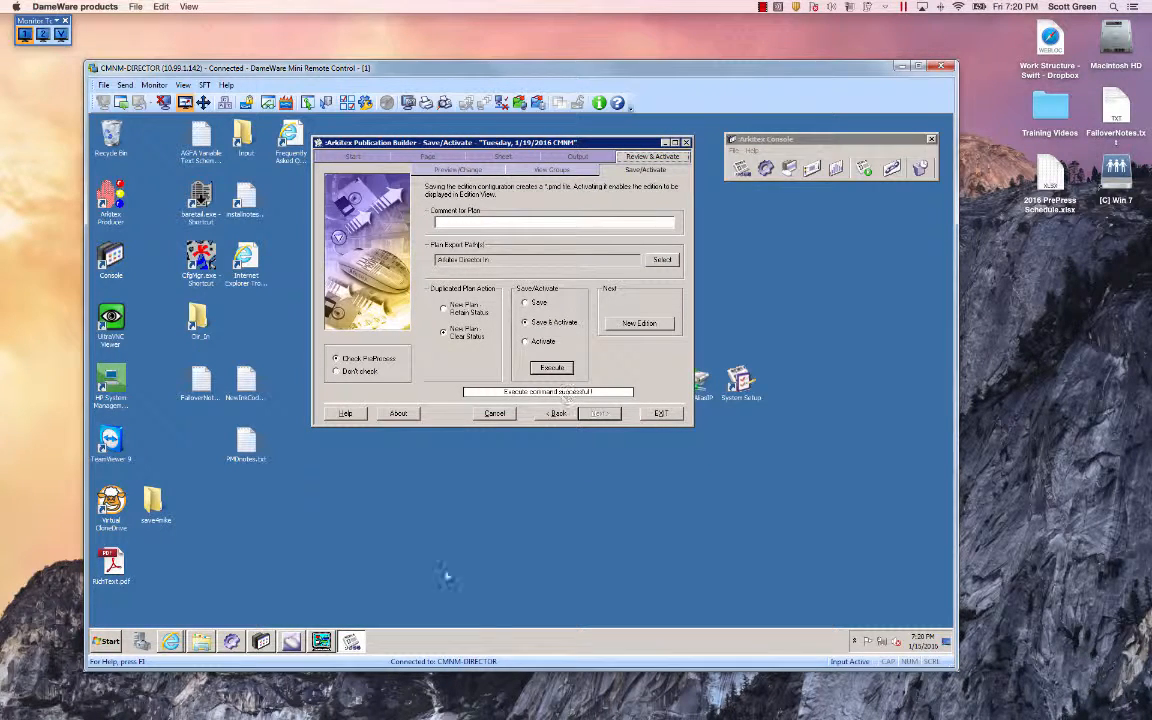
# Switch to Arkitex Client and view the Tuesday, January 19 VDN_Vail Daily sheets with page thumbnails.
pyautogui.click(293, 643)
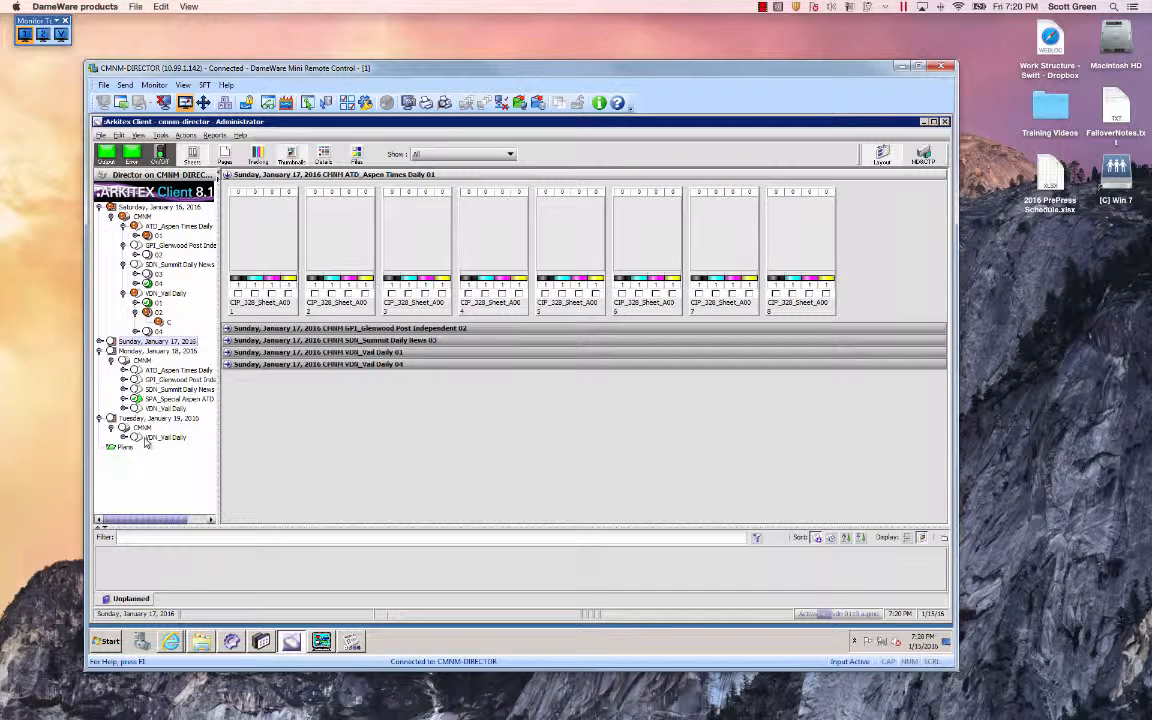
pyautogui.click(150, 438)
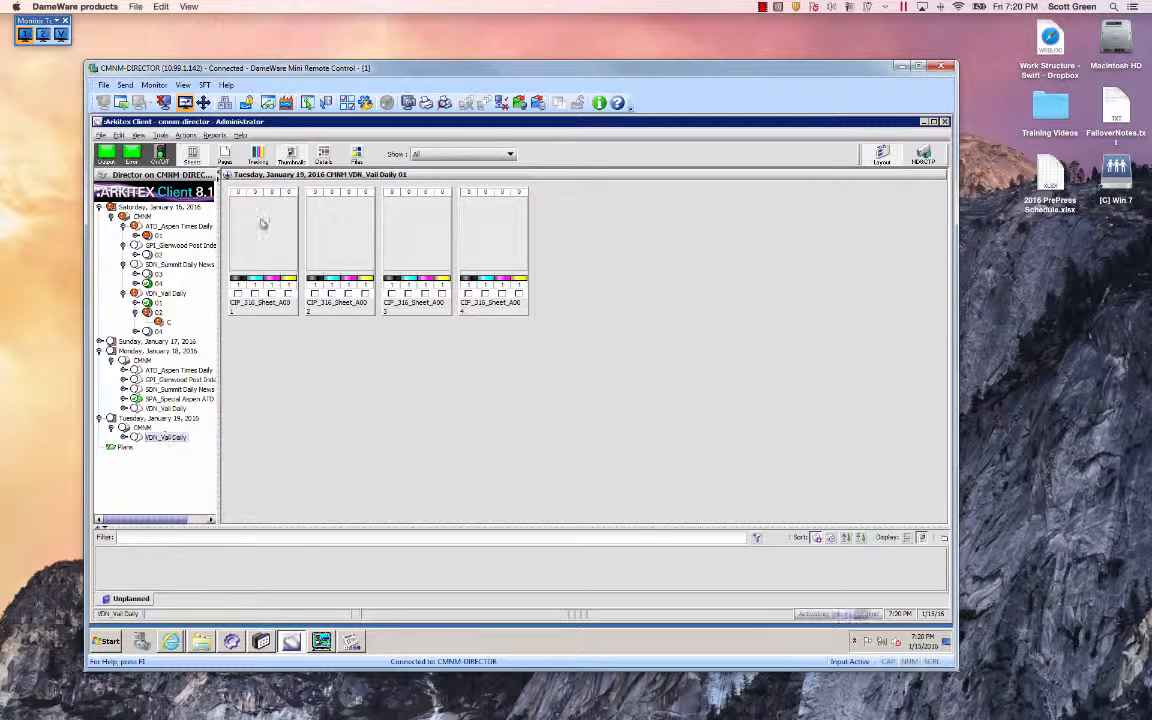
pyautogui.click(257, 152)
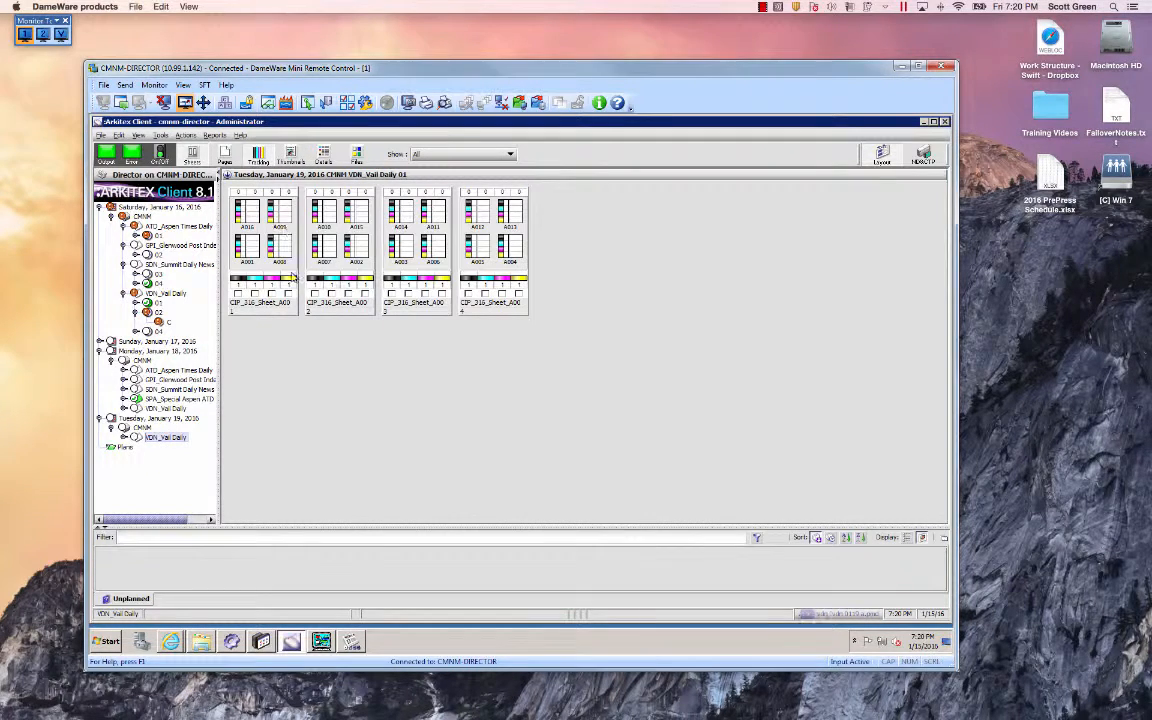